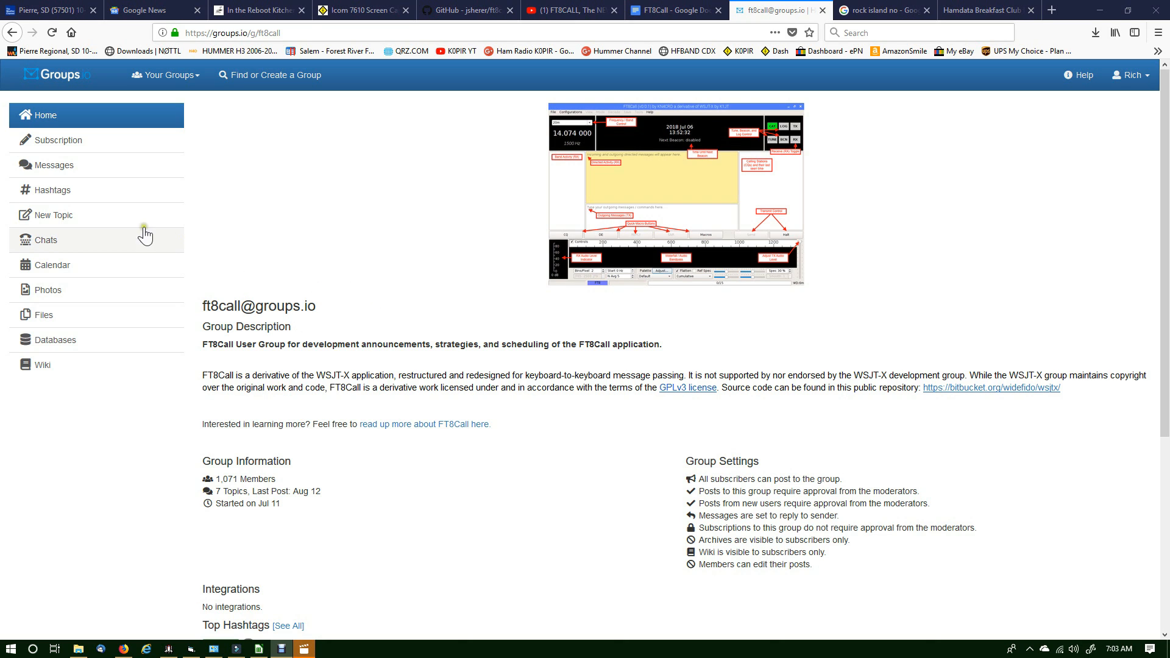
# Open the wiki page of latest release download links from the group's FT8Call Version 0.4.2 announcement.
pyautogui.click(79, 164)
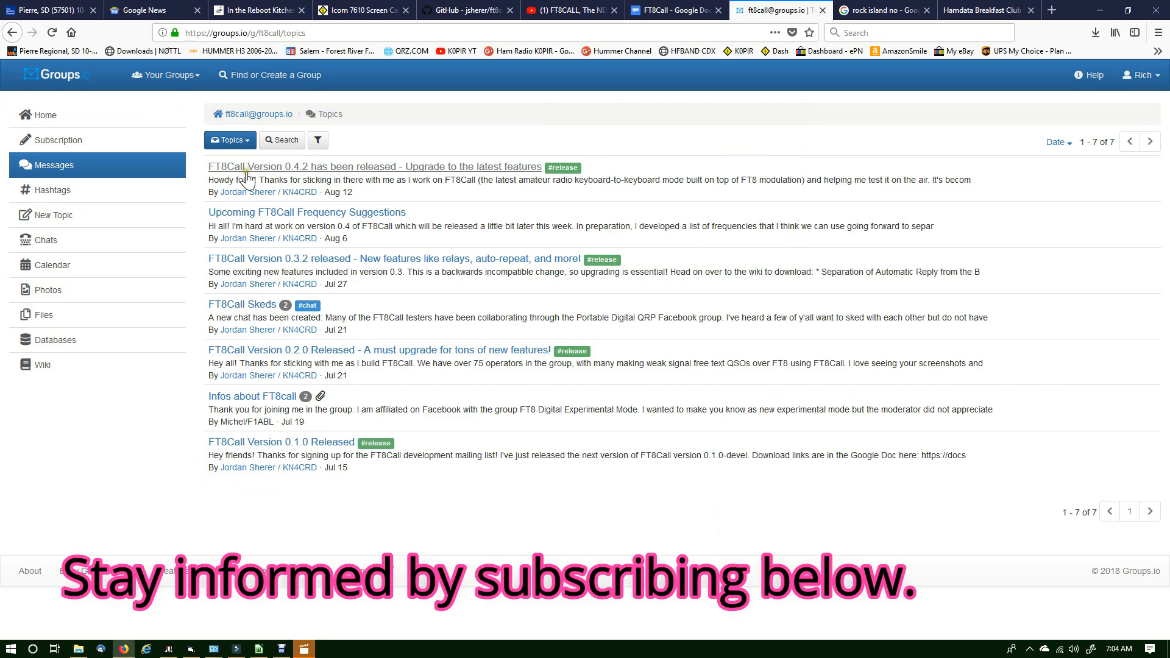
pyautogui.click(355, 167)
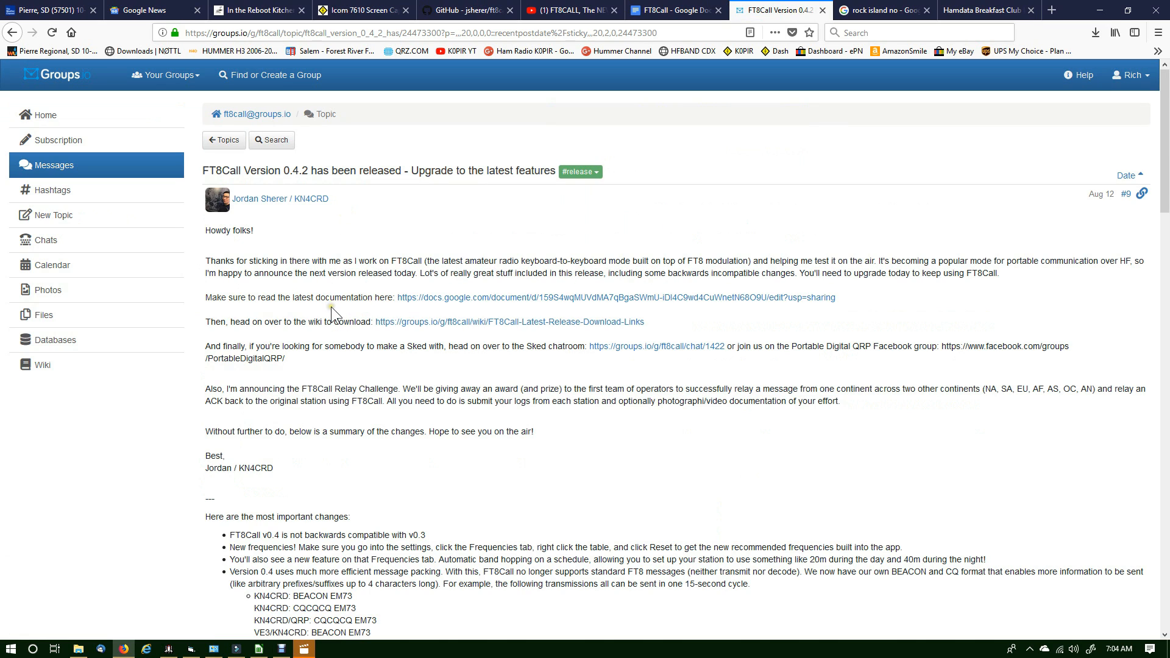
pyautogui.click(464, 323)
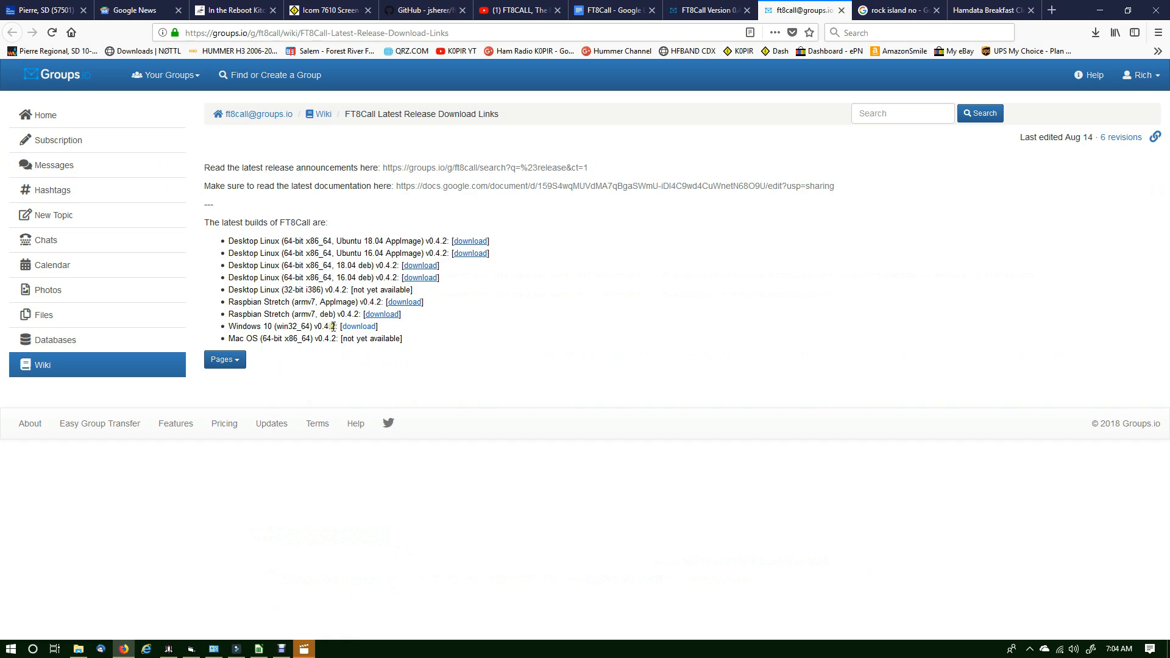
# Download the Windows 10 build ft8call-0.4.2-devel-win32.exe directly from Dropbox and save the file.
pyautogui.click(366, 328)
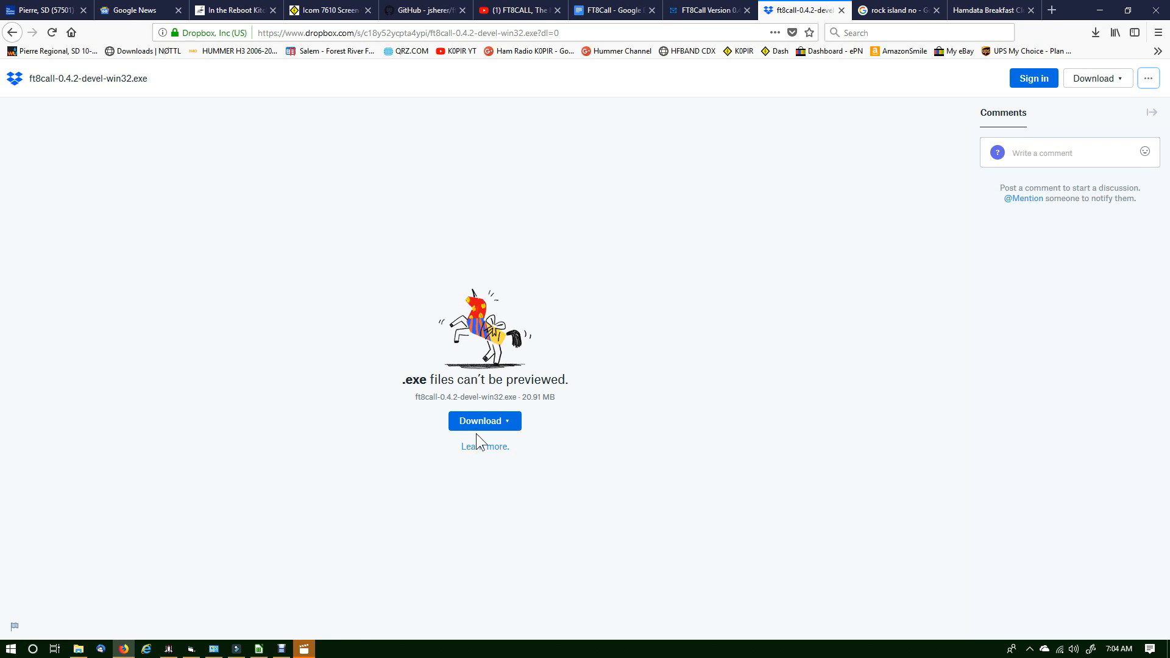
pyautogui.click(1112, 82)
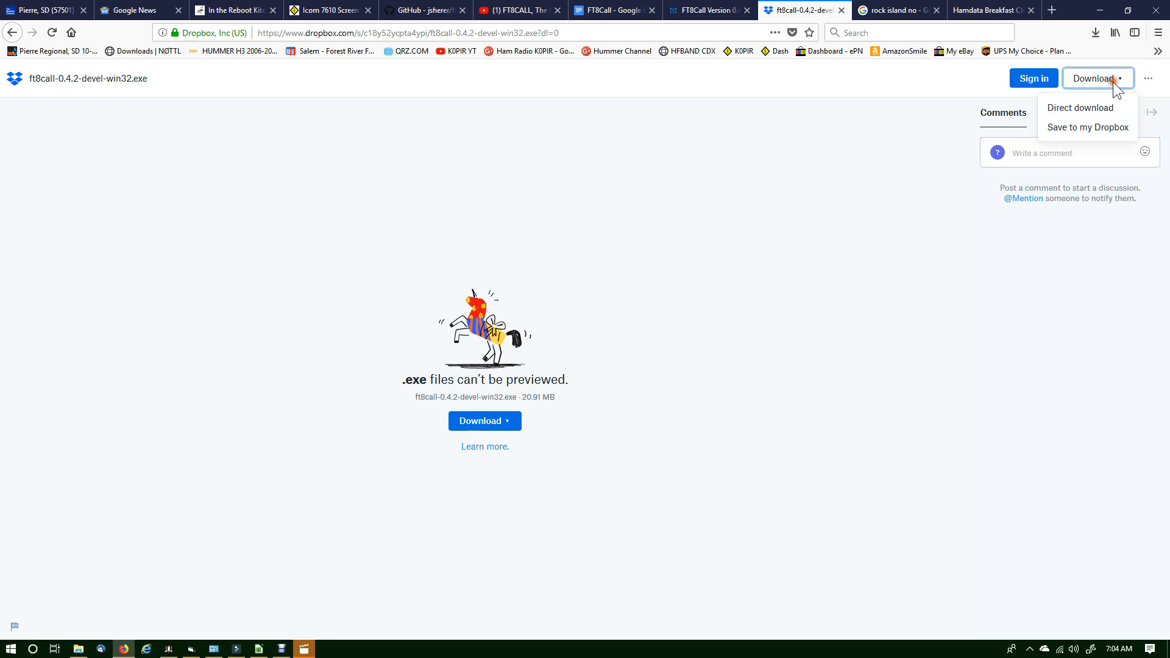
pyautogui.click(1094, 108)
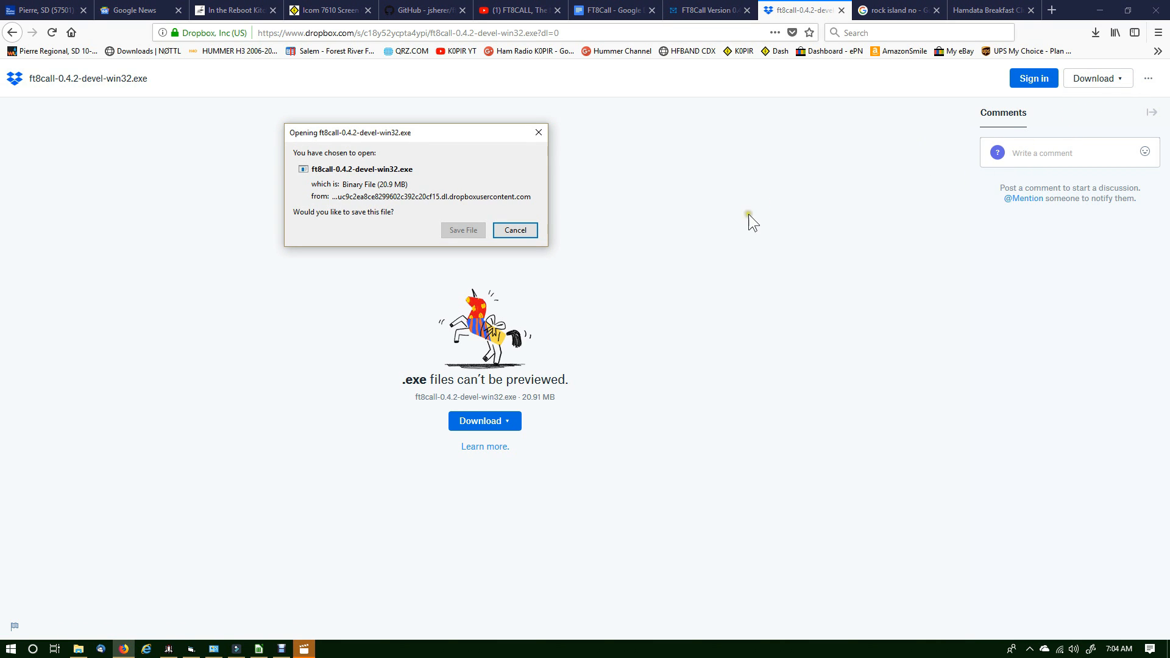
pyautogui.click(461, 231)
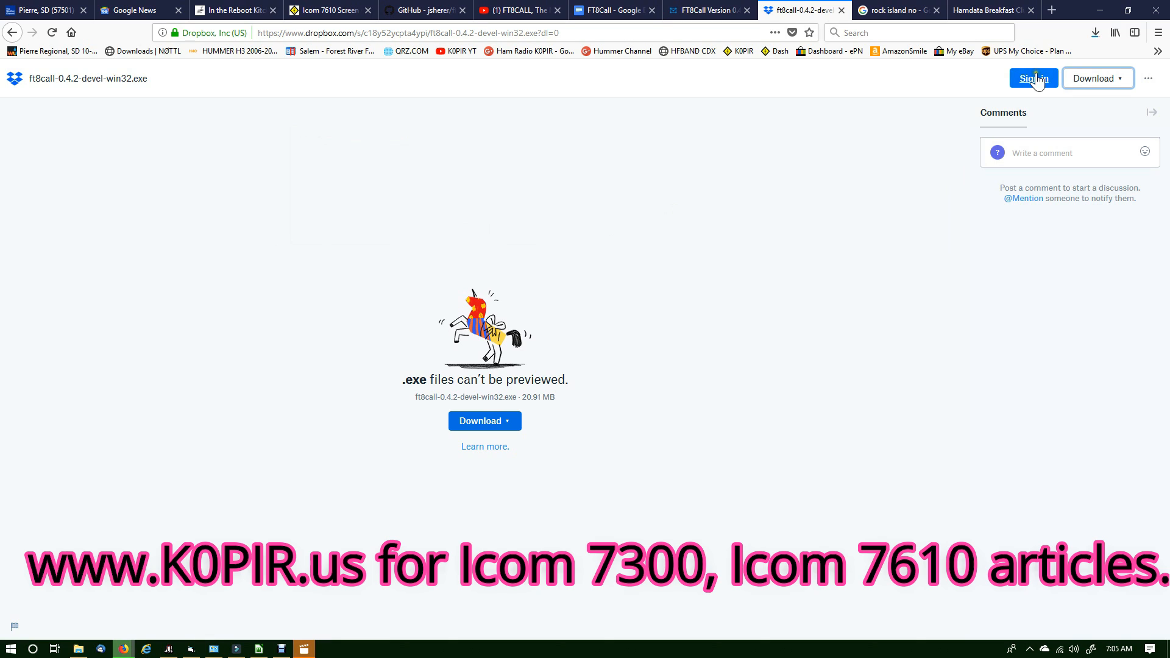
# Run the downloaded ft8call-0.4.2-devel-win32.exe from its containing folder, allowing it past Windows SmartScreen.
pyautogui.click(1095, 34)
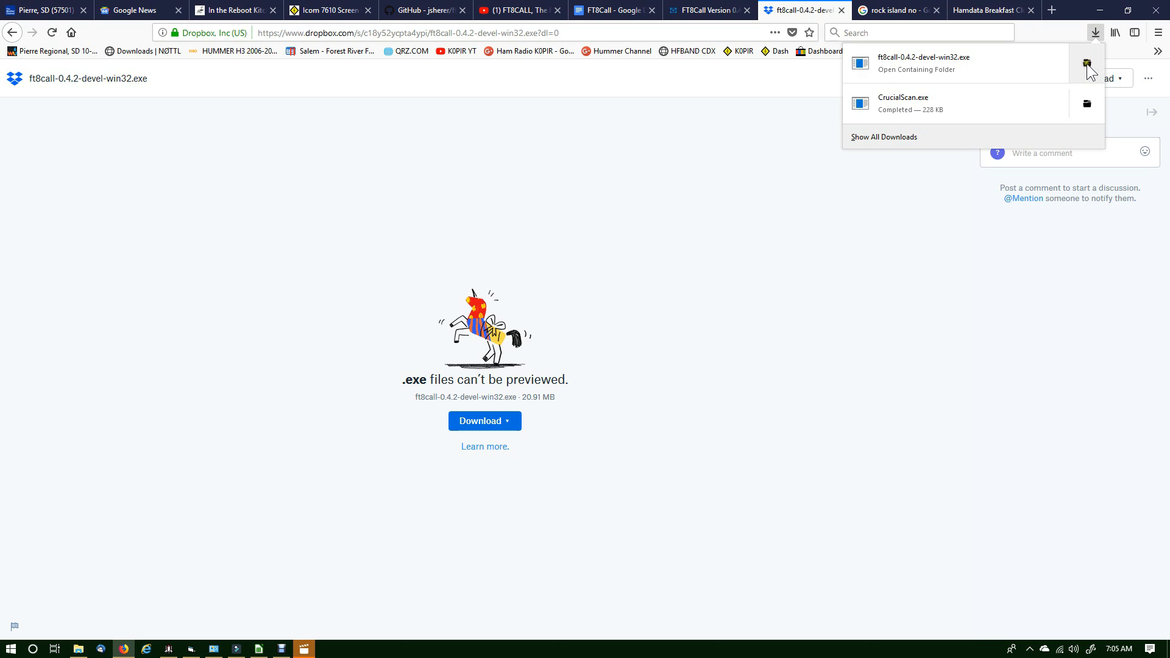
pyautogui.click(1088, 63)
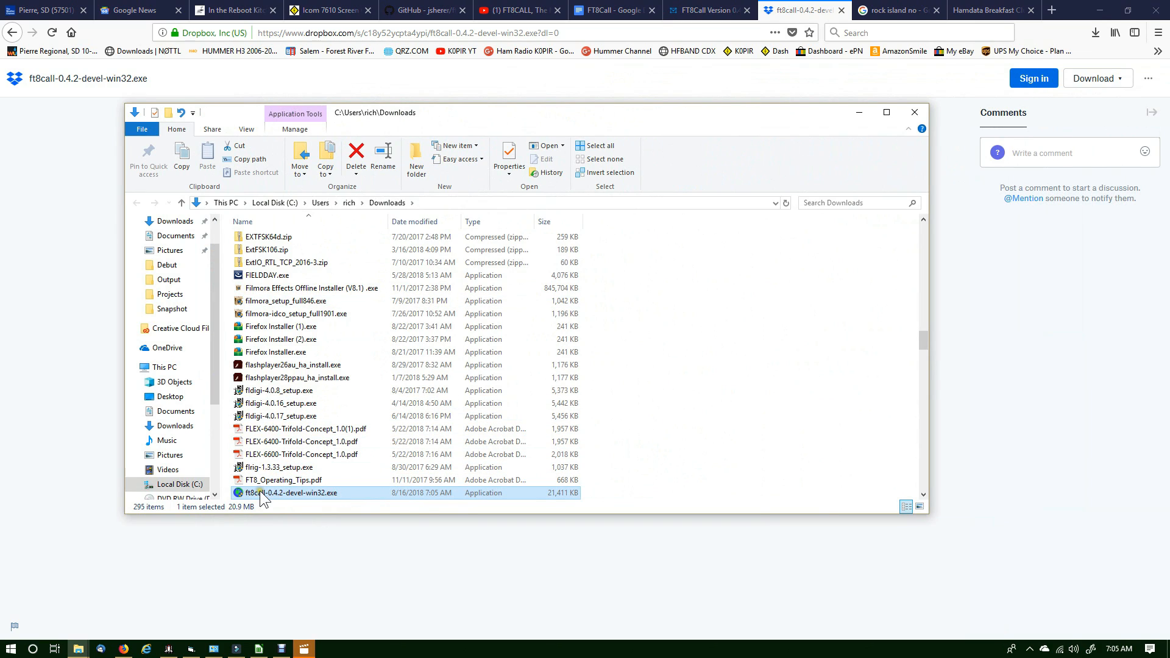
pyautogui.doubleClick(251, 492)
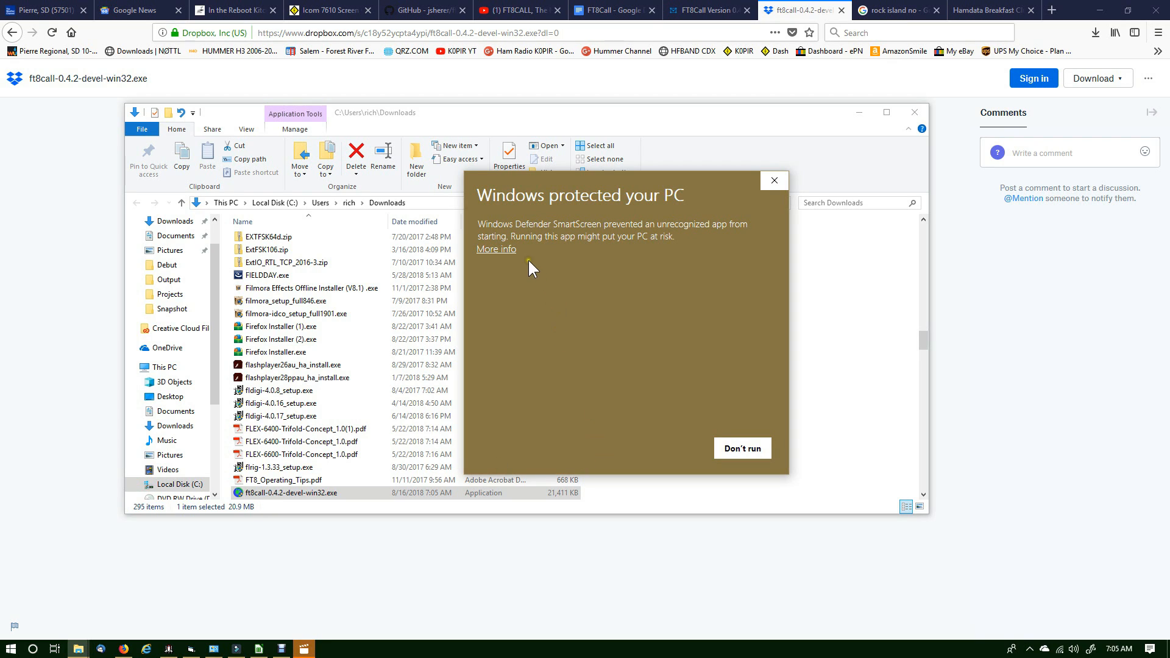
pyautogui.click(497, 250)
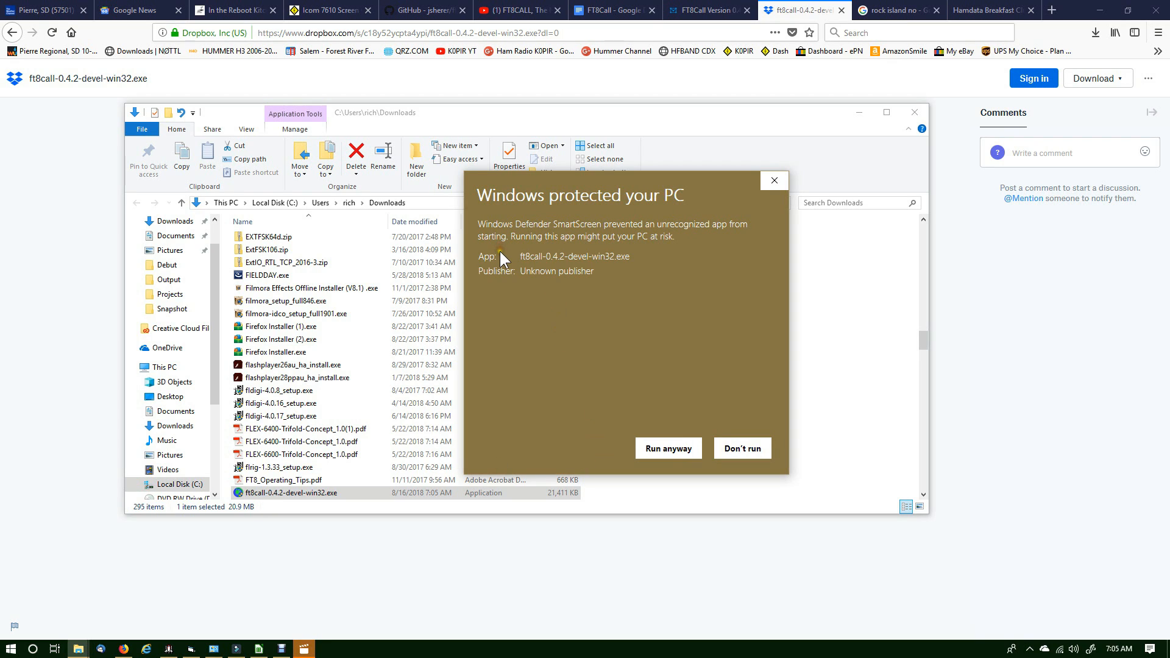
pyautogui.click(659, 448)
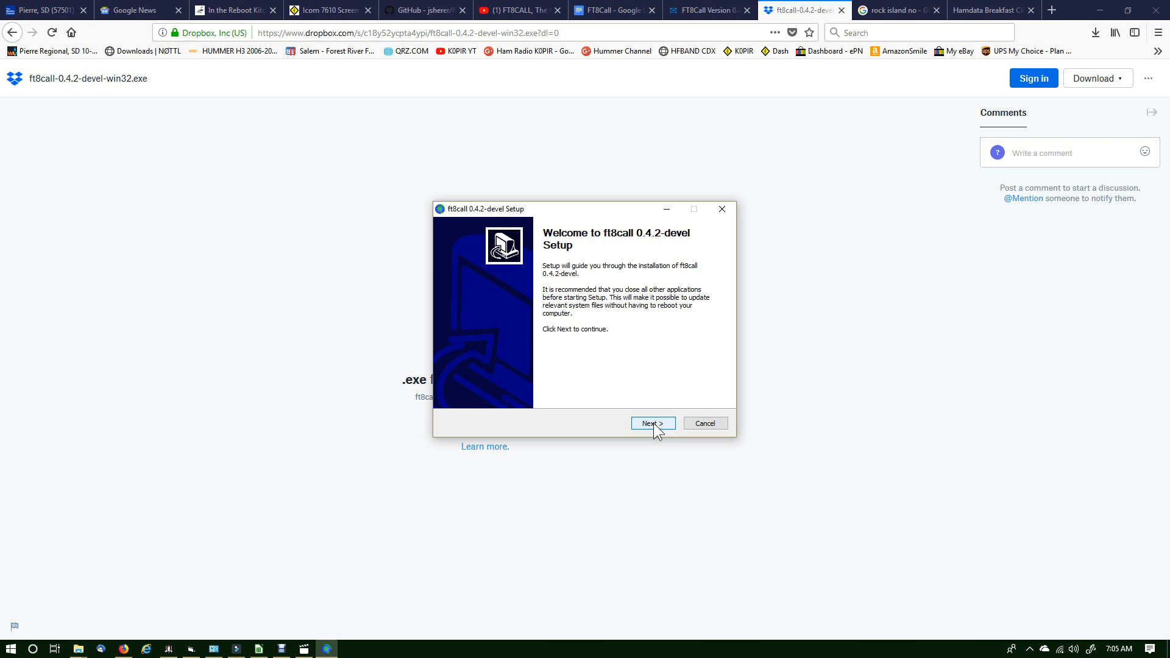
# Accept the licence, install ft8call 0.4.2-devel in C:\FT8Call\ft8call with the default options, and run it on finishing.
pyautogui.click(653, 423)
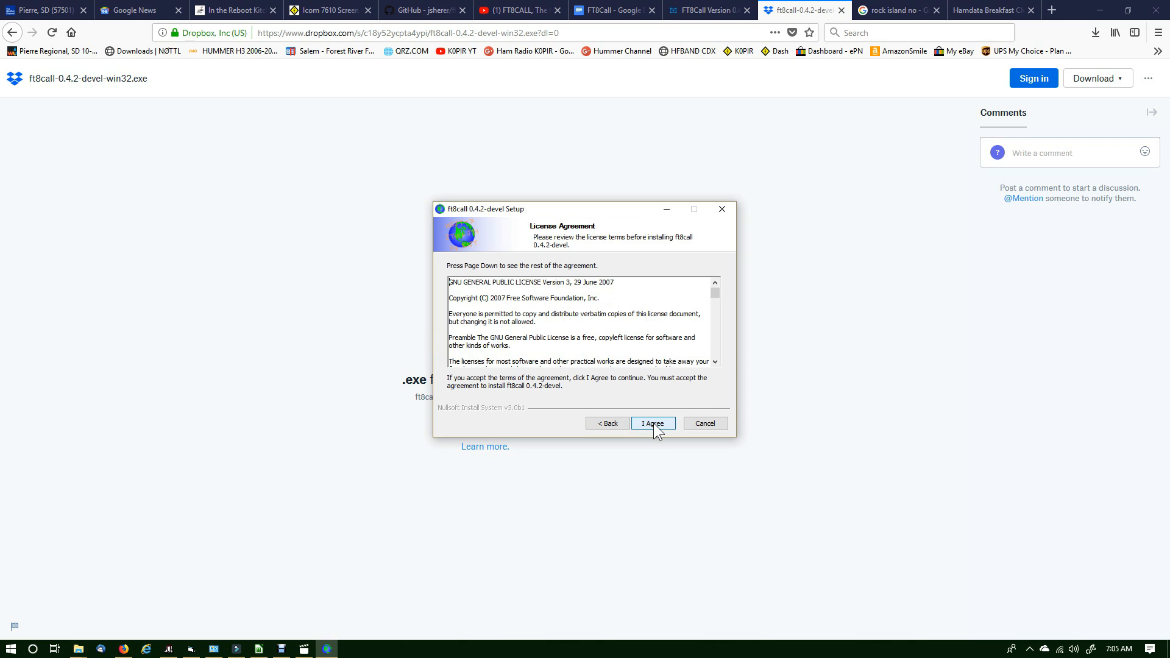
pyautogui.click(653, 422)
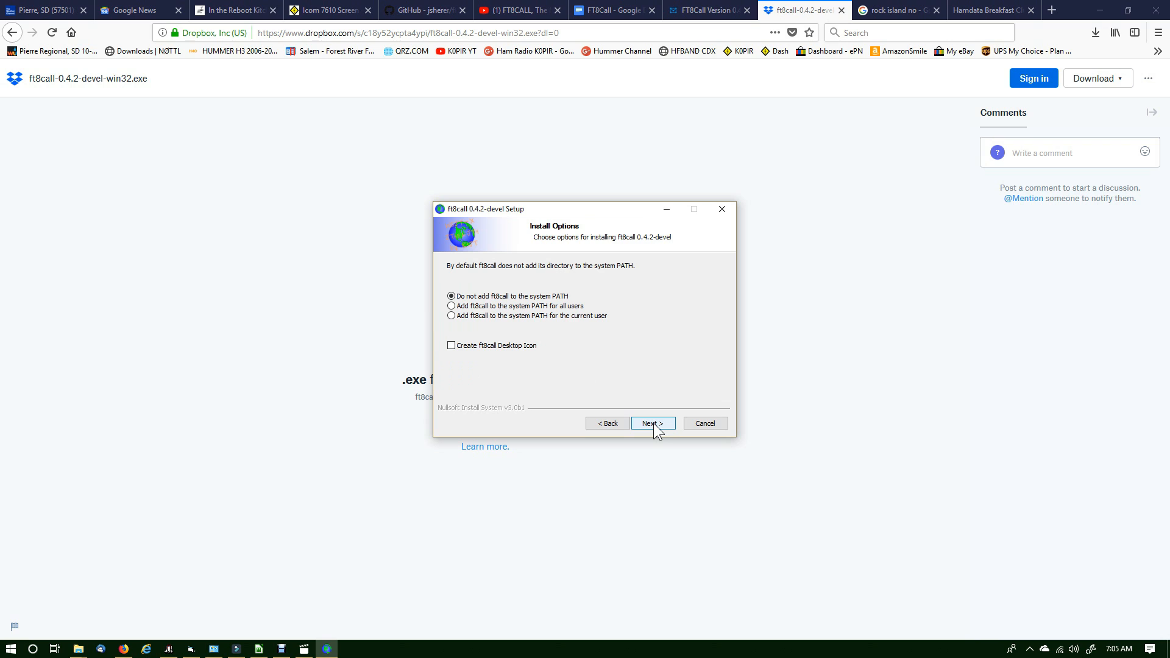
pyautogui.click(653, 423)
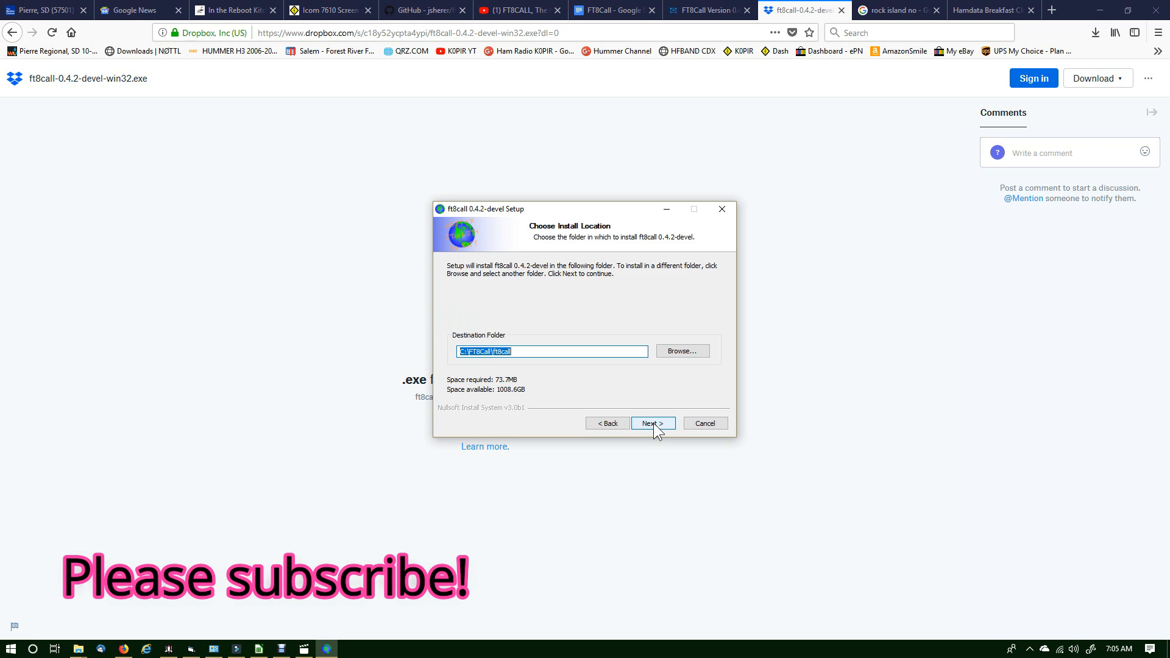
pyautogui.click(653, 423)
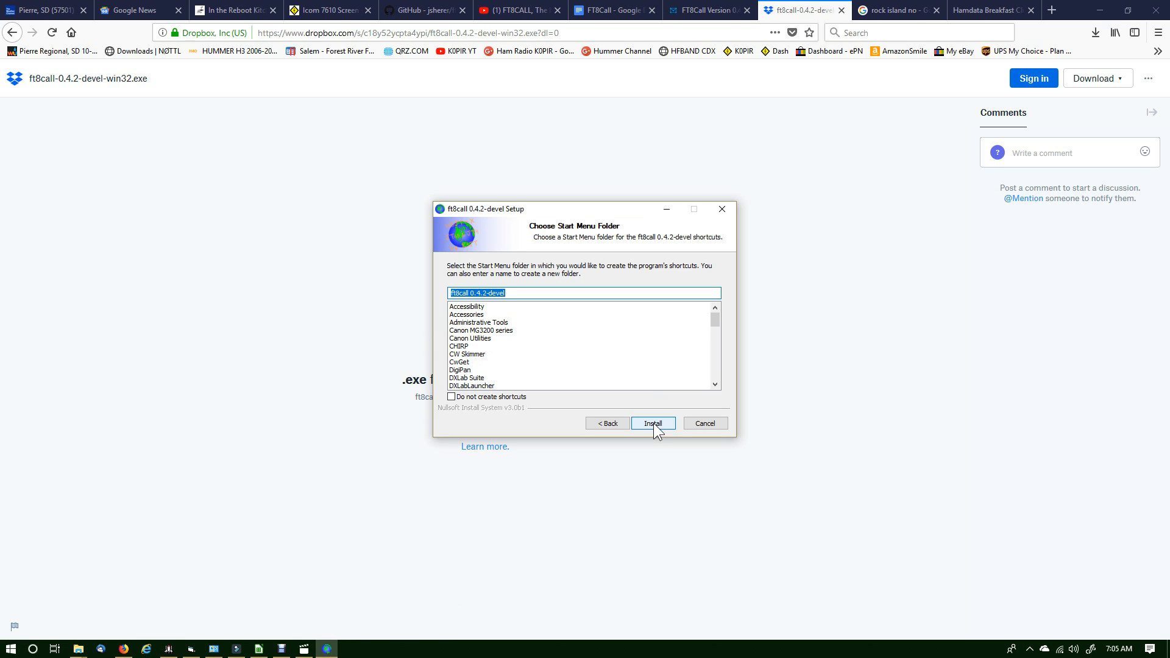
pyautogui.click(653, 423)
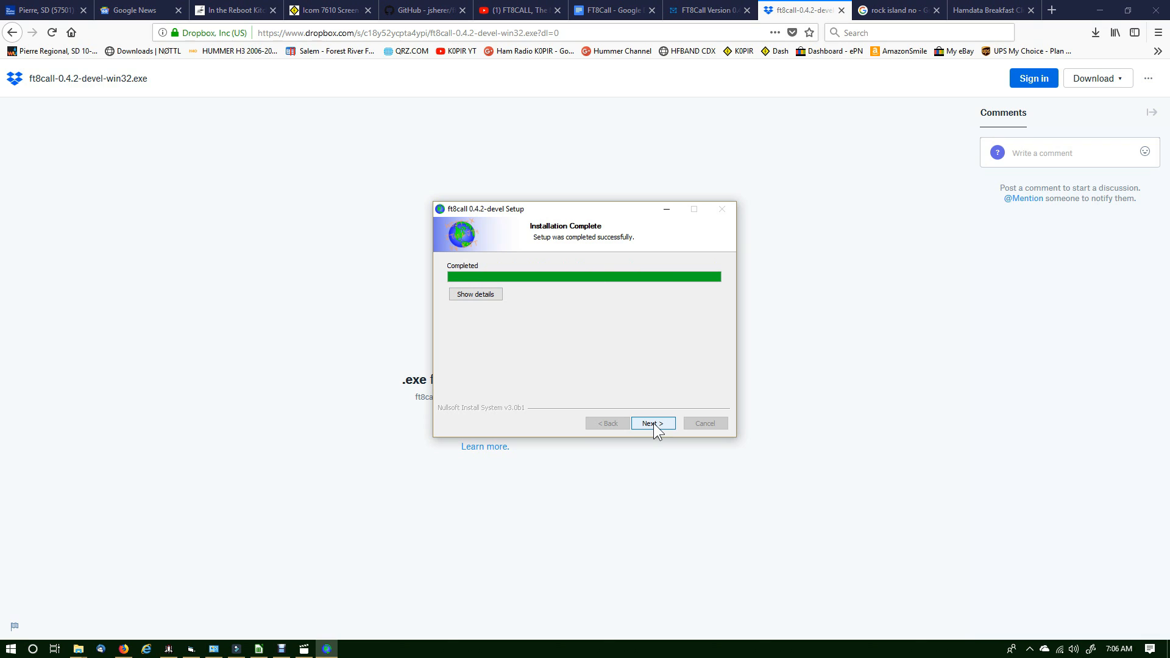
pyautogui.click(653, 423)
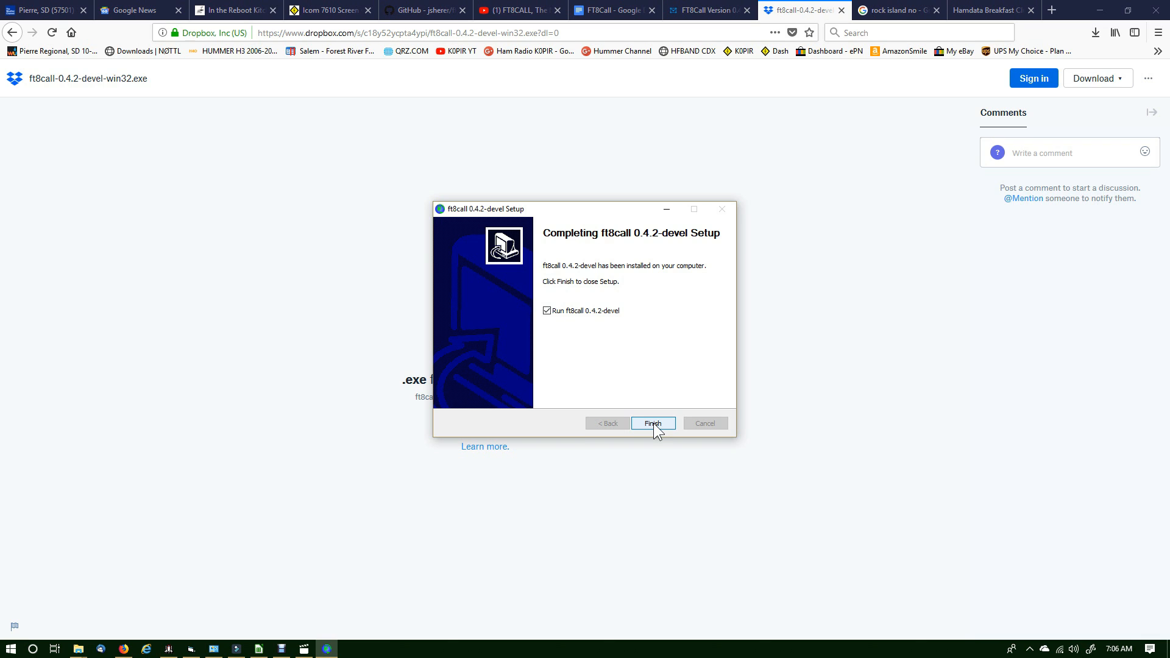
pyautogui.click(654, 423)
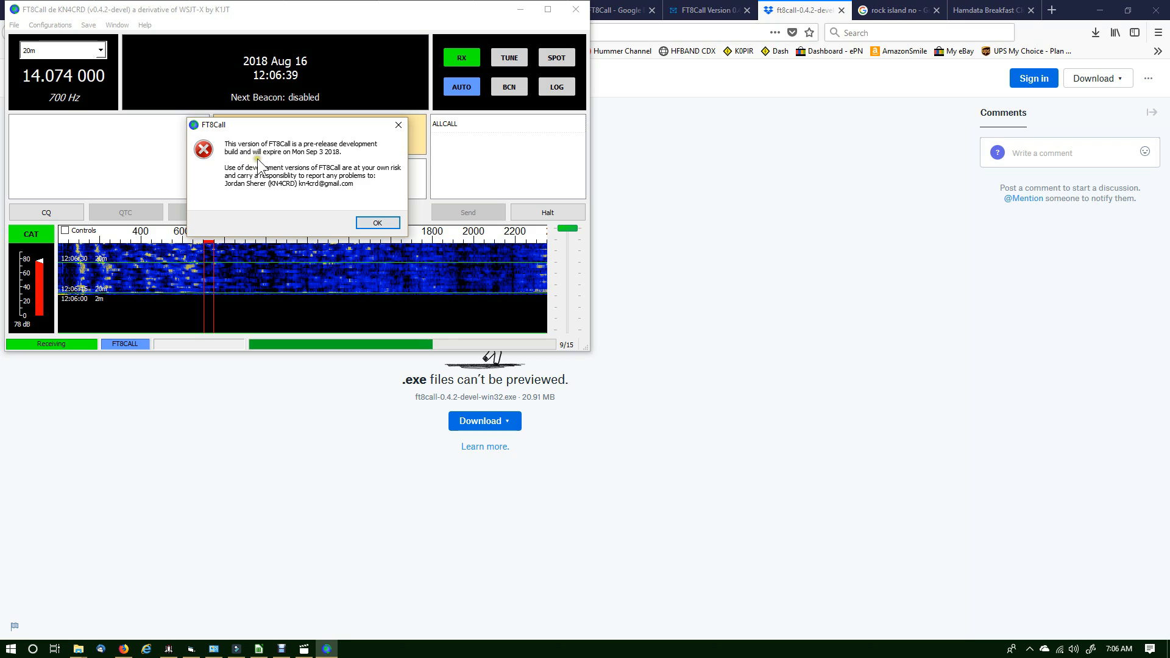
# Dismiss the pre-release notice, minimise the browser and file window, and move the FT8Call window to the middle of the desktop.
pyautogui.click(377, 223)
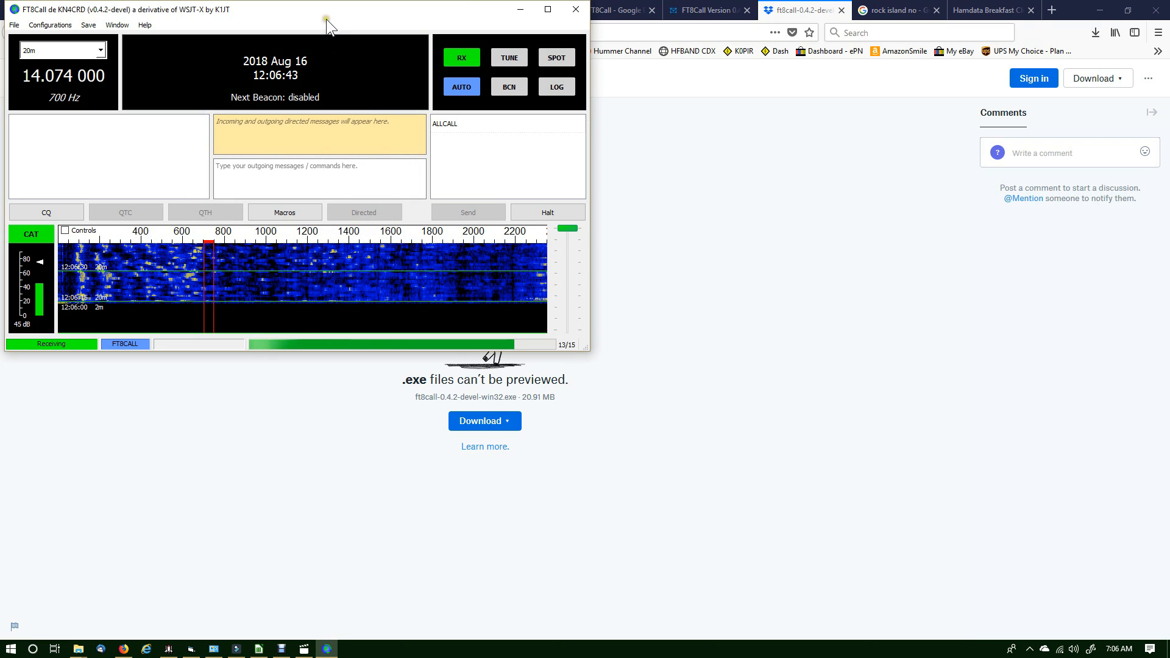
pyautogui.click(1100, 12)
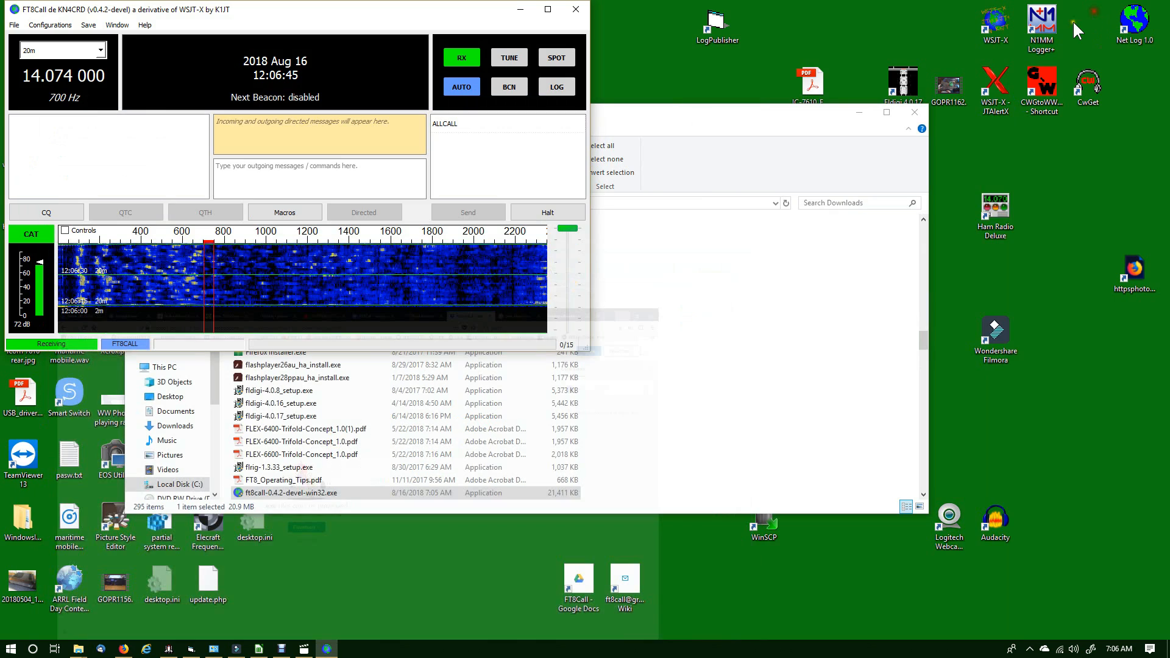
pyautogui.click(855, 116)
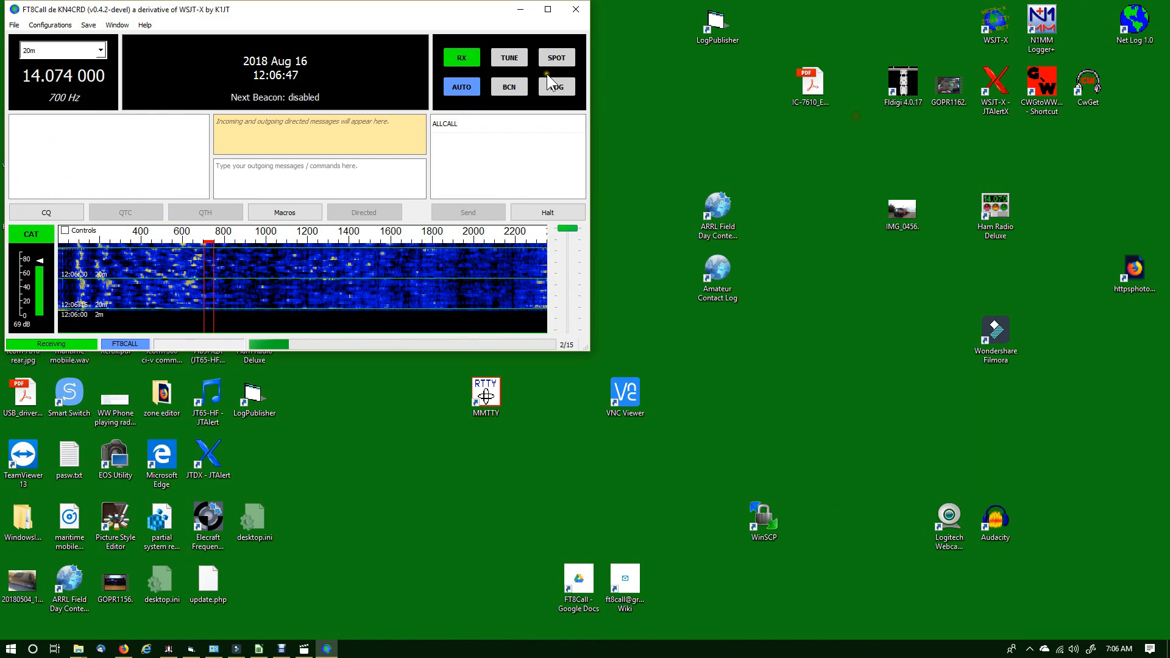
pyautogui.moveTo(452, 12); pyautogui.dragTo(770, 150)
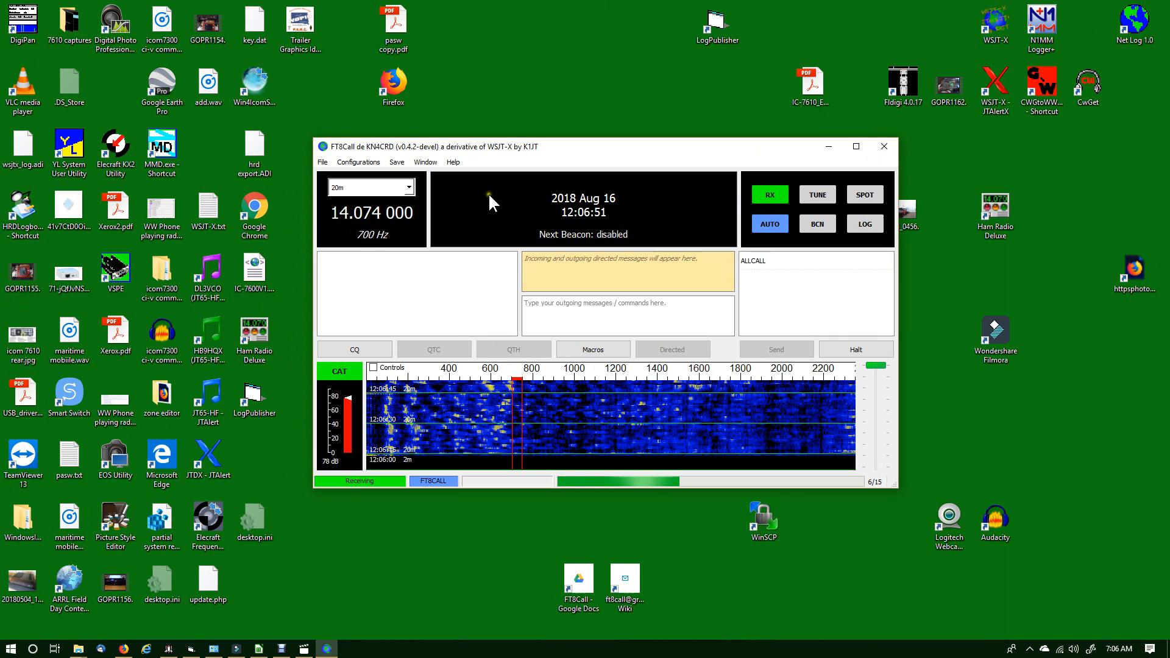
# In the general settings, enter the station callsign, grid DN94, QTH message PIERRE SD and station message ICOM 7610.
pyautogui.click(323, 163)
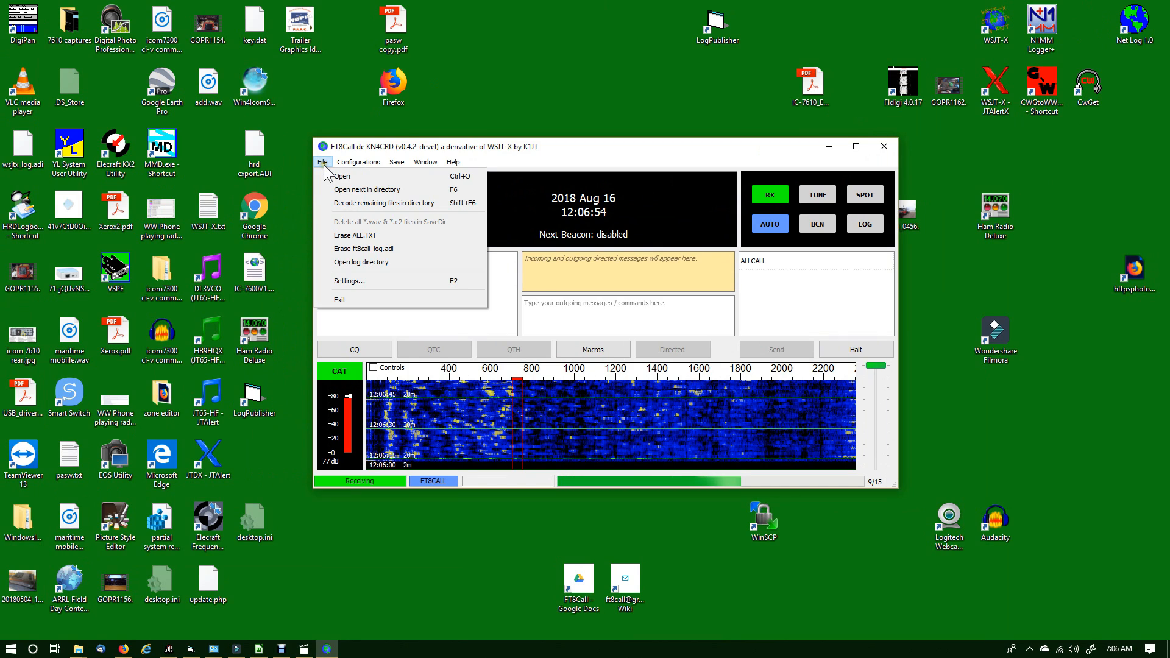
pyautogui.click(349, 281)
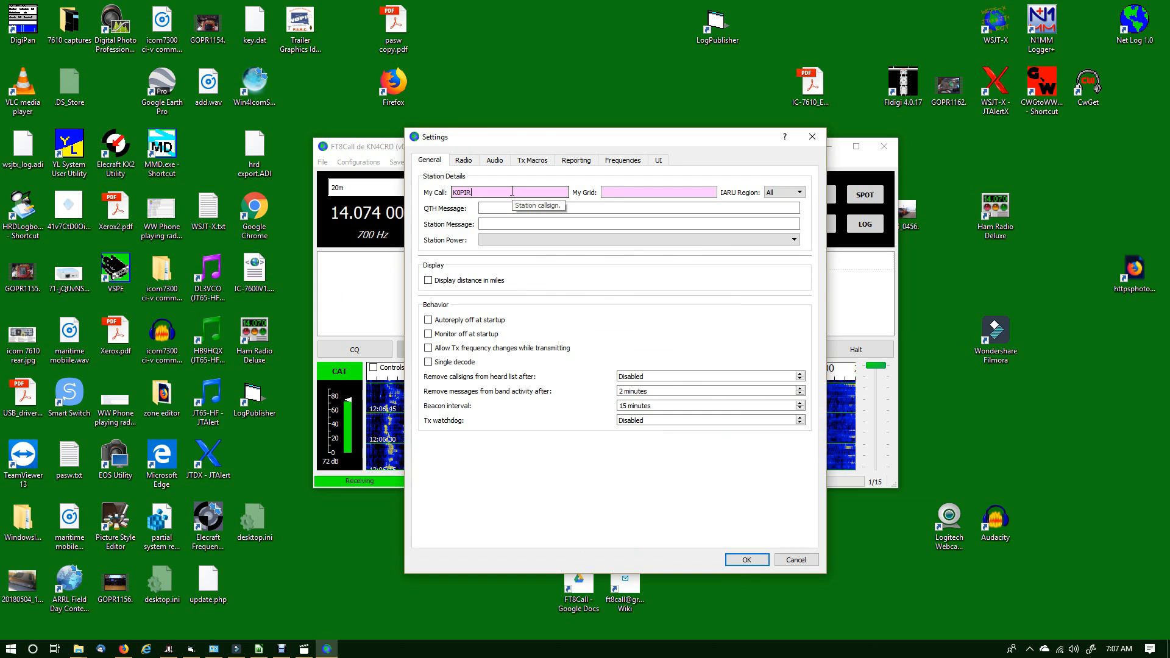
pyautogui.click(639, 194)
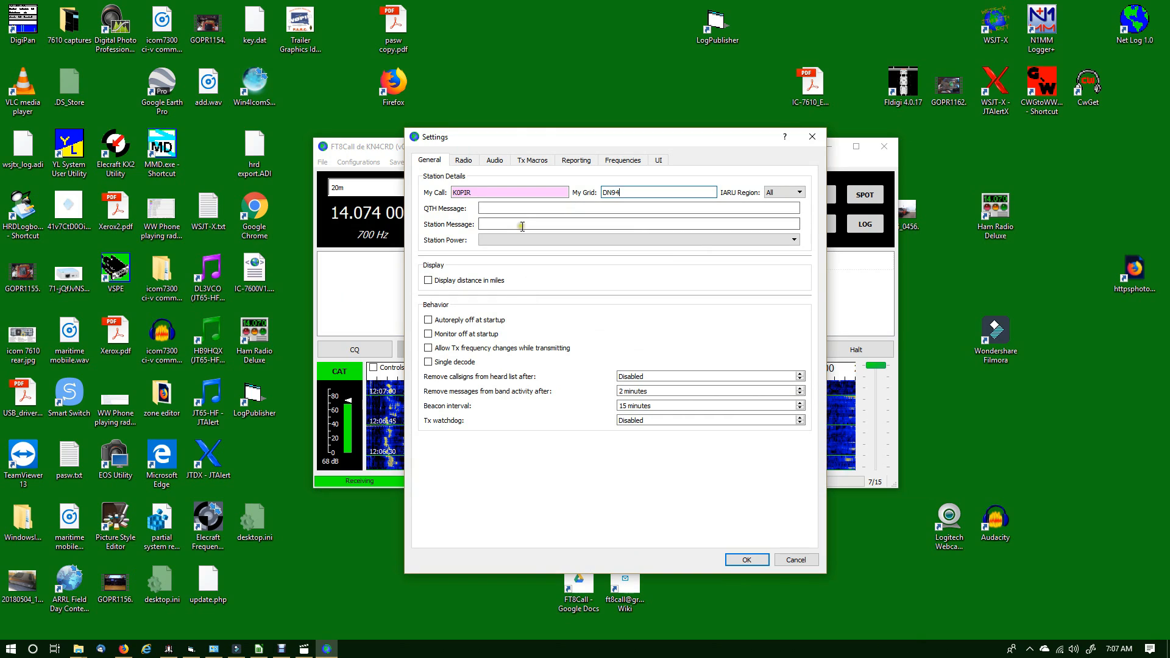
pyautogui.click(508, 208)
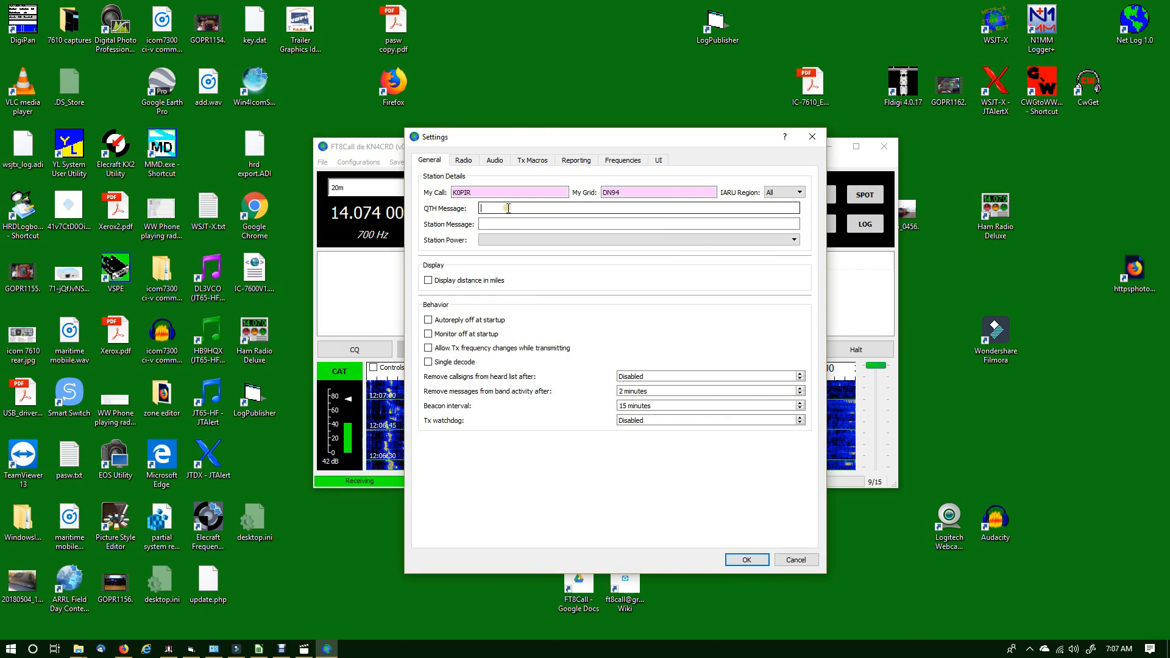
pyautogui.write('PIERRE SD')
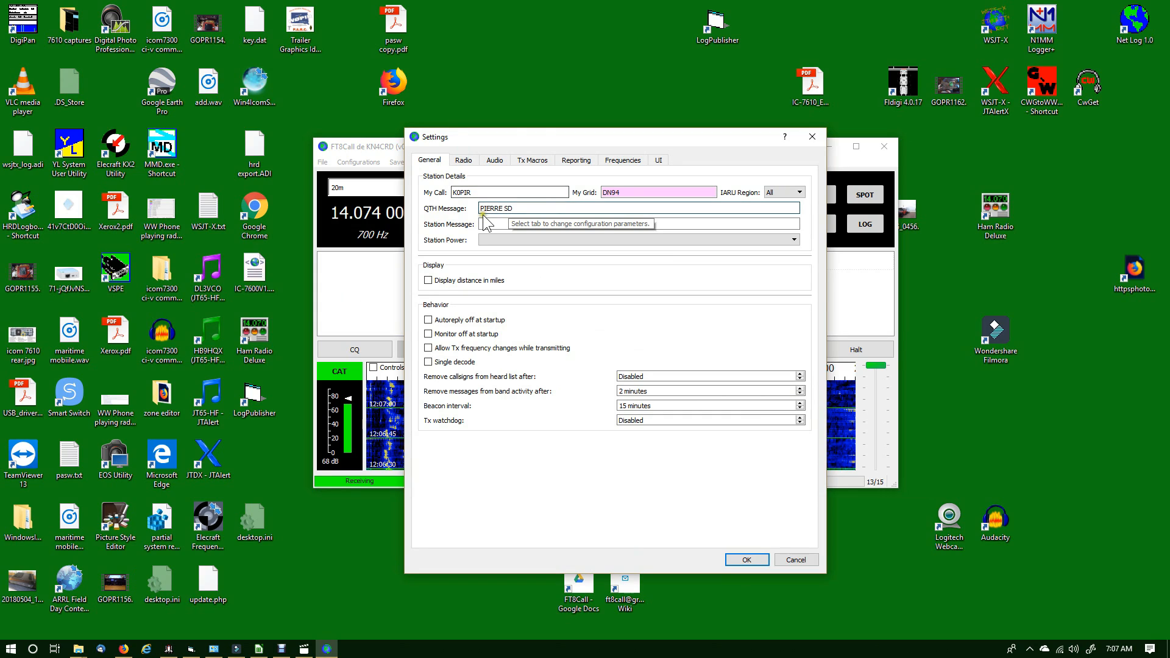
pyautogui.click(489, 223)
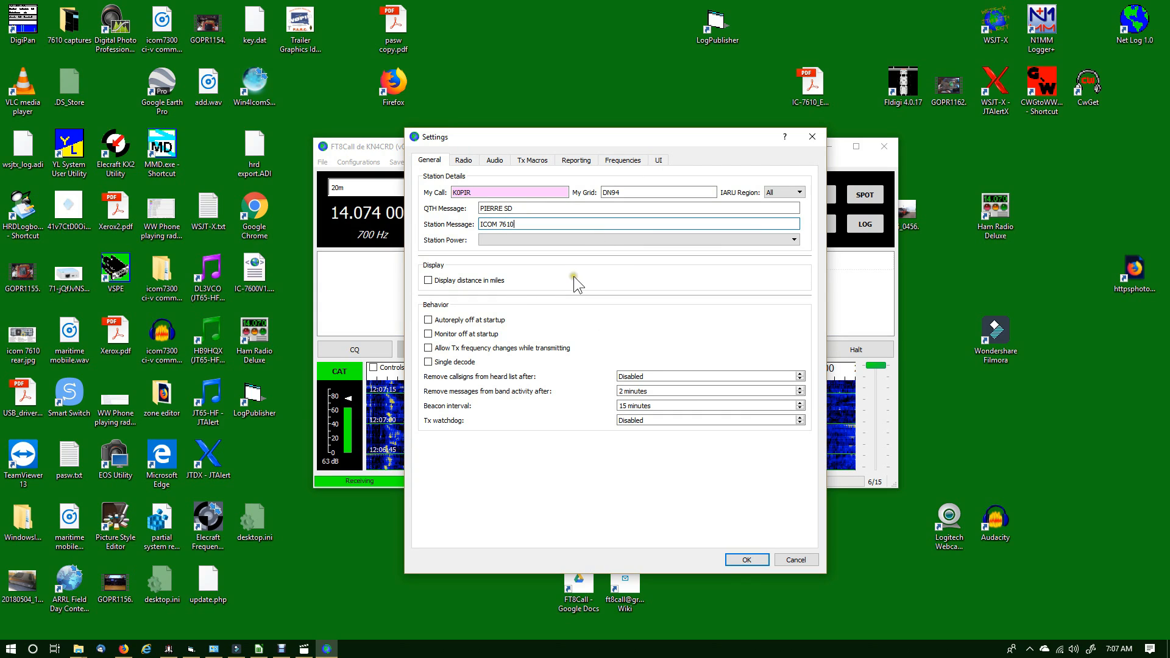
# Set the station power to 20W (43 dBm) and toggle the display of distance in miles.
pyautogui.click(777, 240)
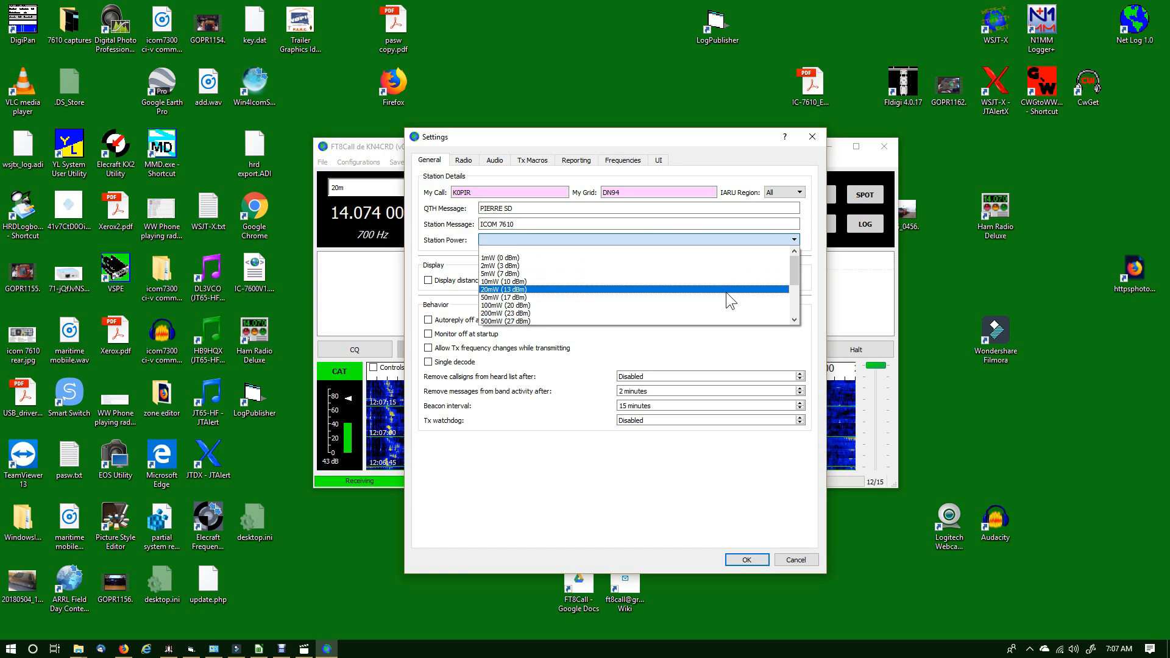
pyautogui.scroll(-2, 727, 298)
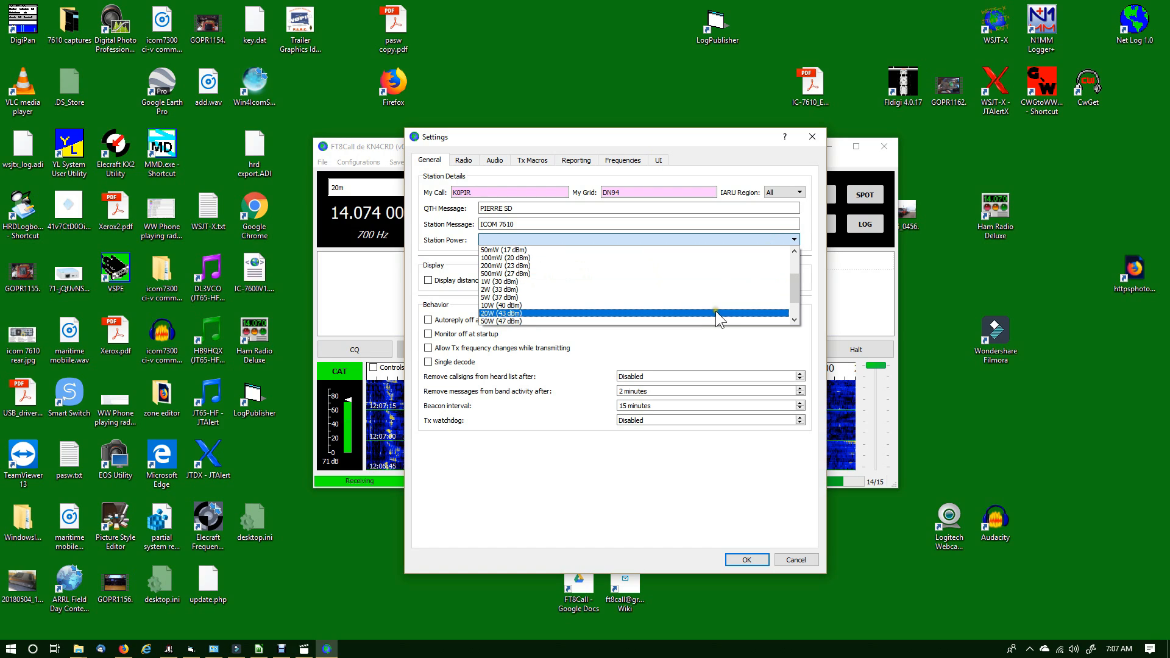
pyautogui.click(716, 312)
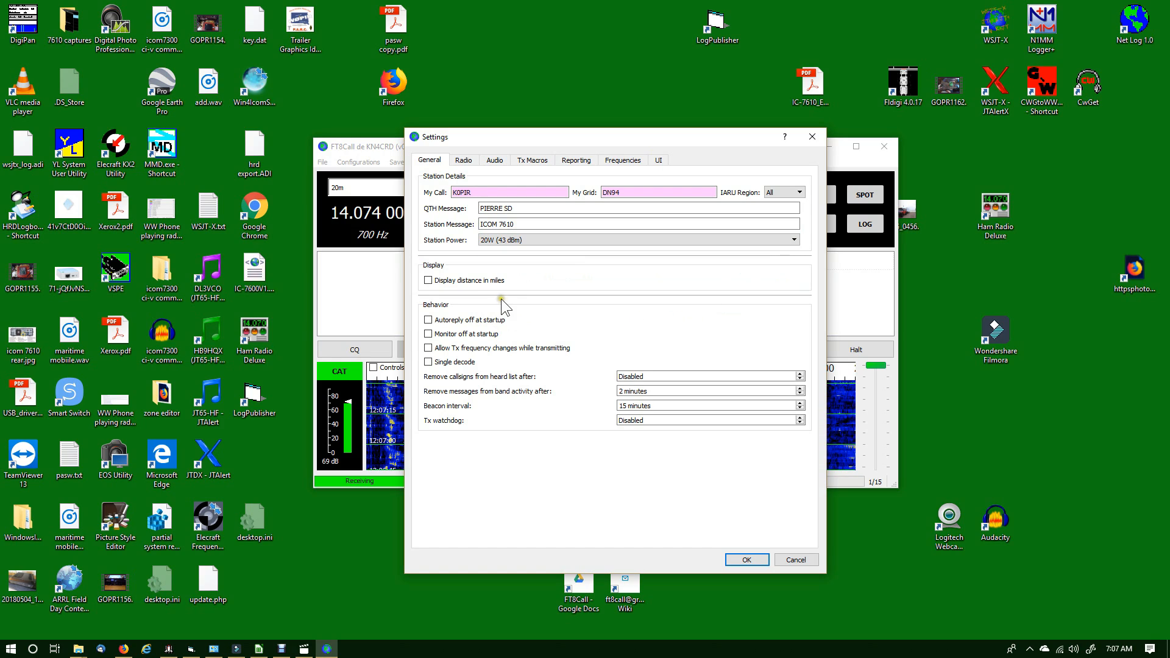
pyautogui.click(427, 281)
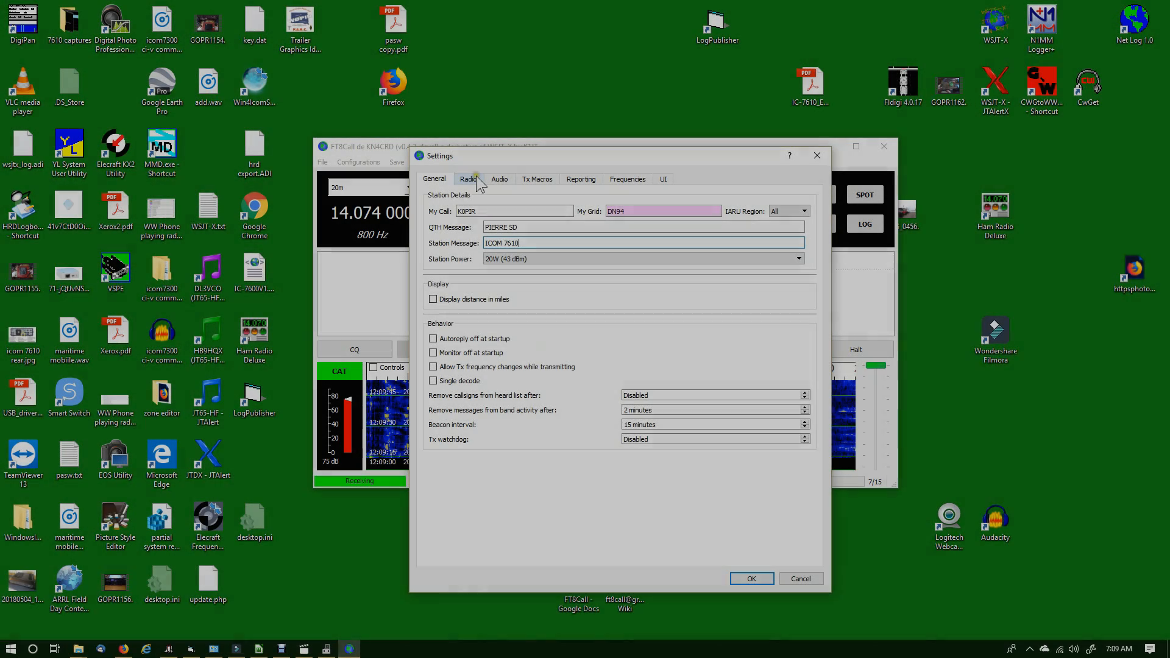
# In the radio settings, choose the Icom IC-7610 as the rig.
pyautogui.click(474, 179)
pyautogui.click(470, 197)
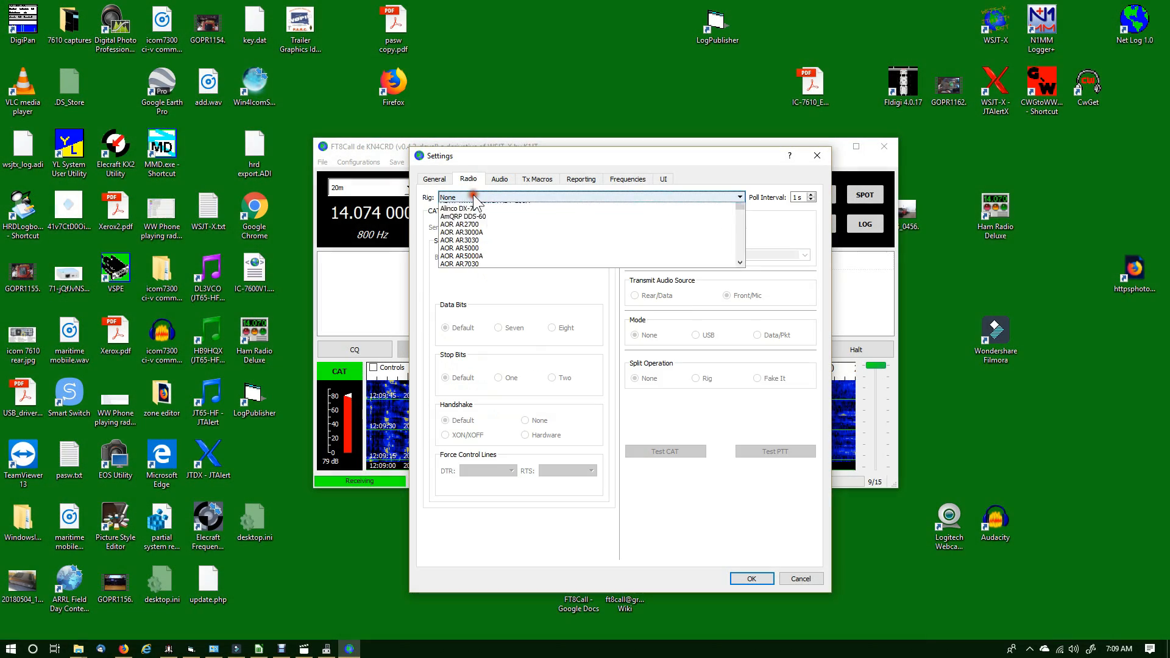
pyautogui.scroll(-9, 496, 250)
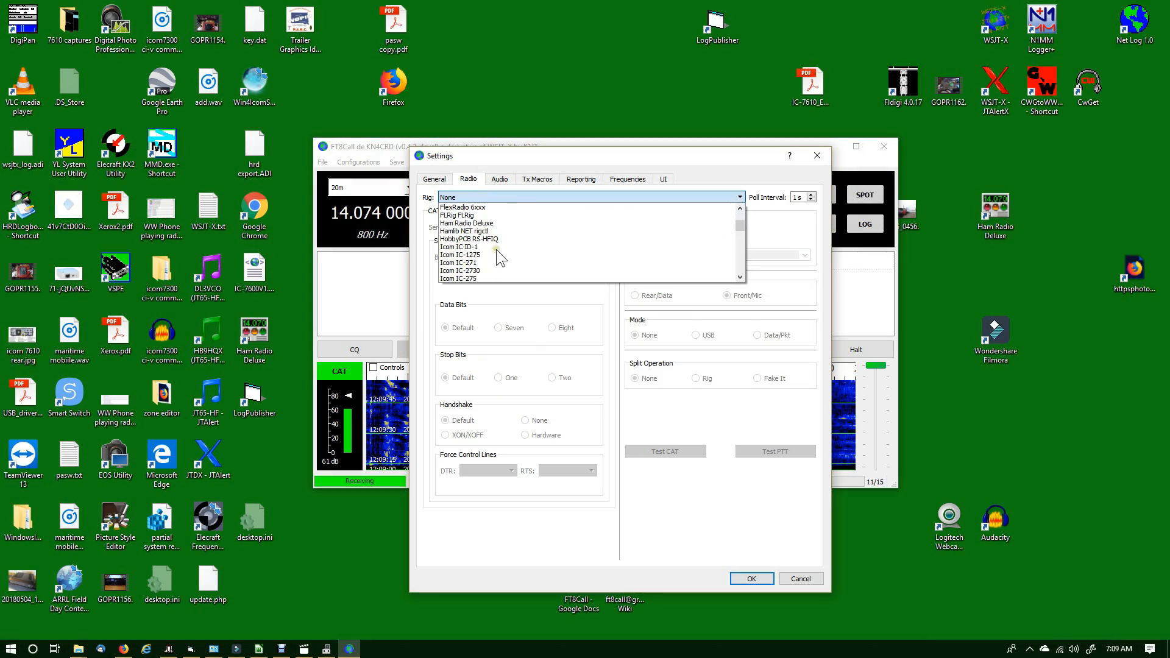
pyautogui.scroll(-5, 496, 249)
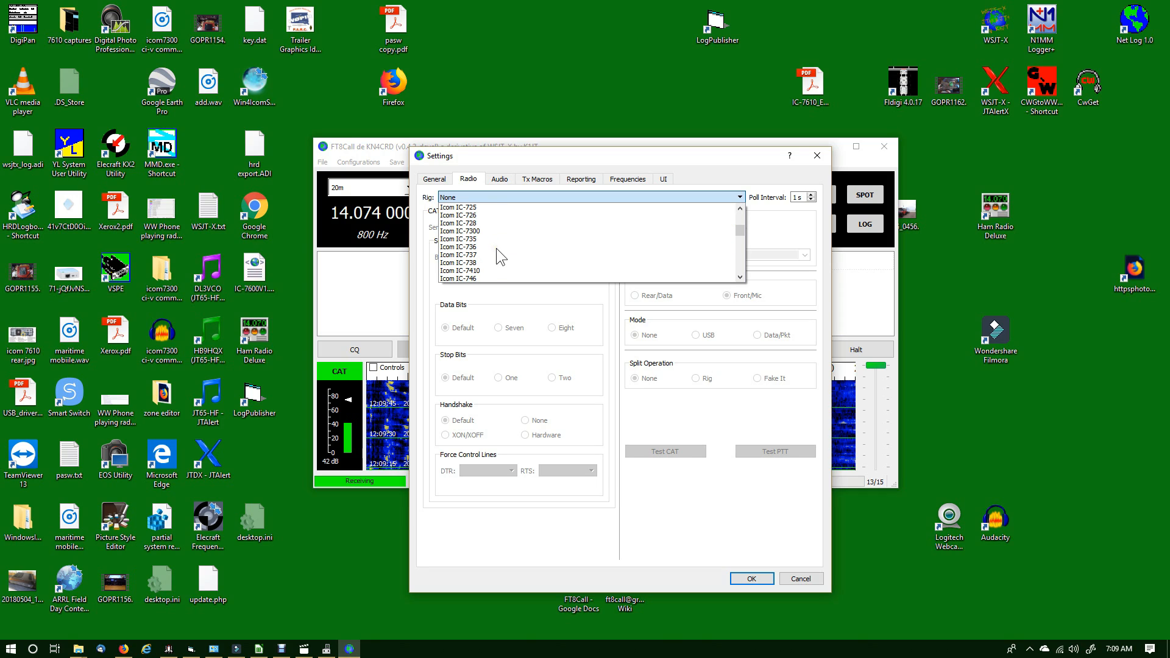
pyautogui.scroll(-3, 496, 247)
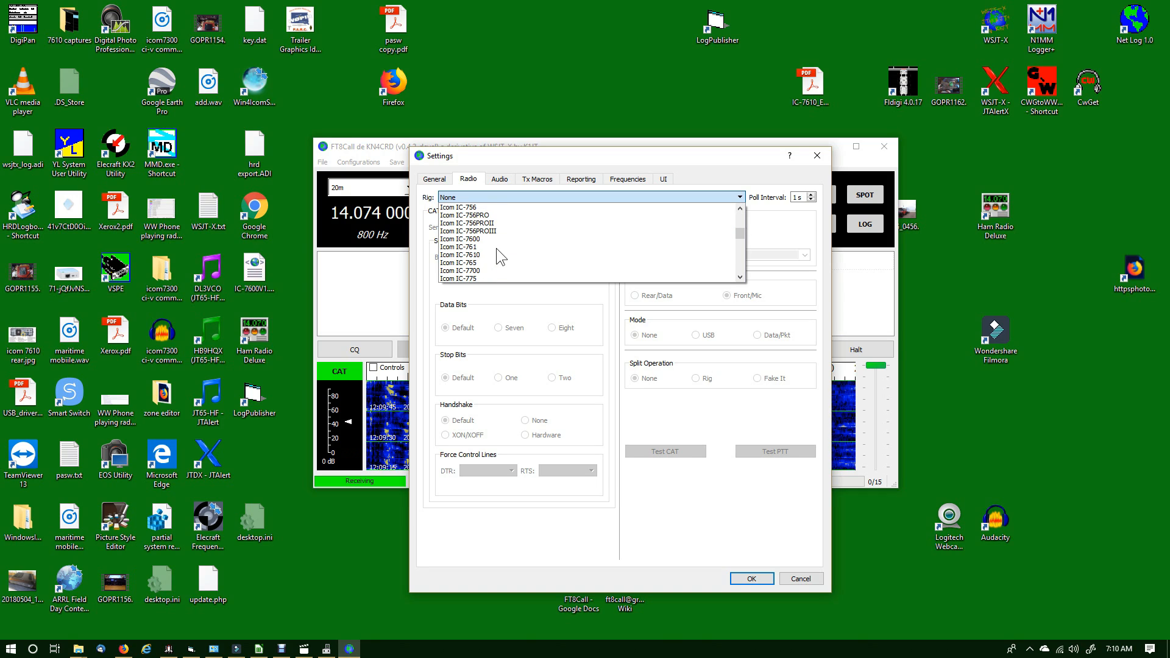
pyautogui.click(488, 255)
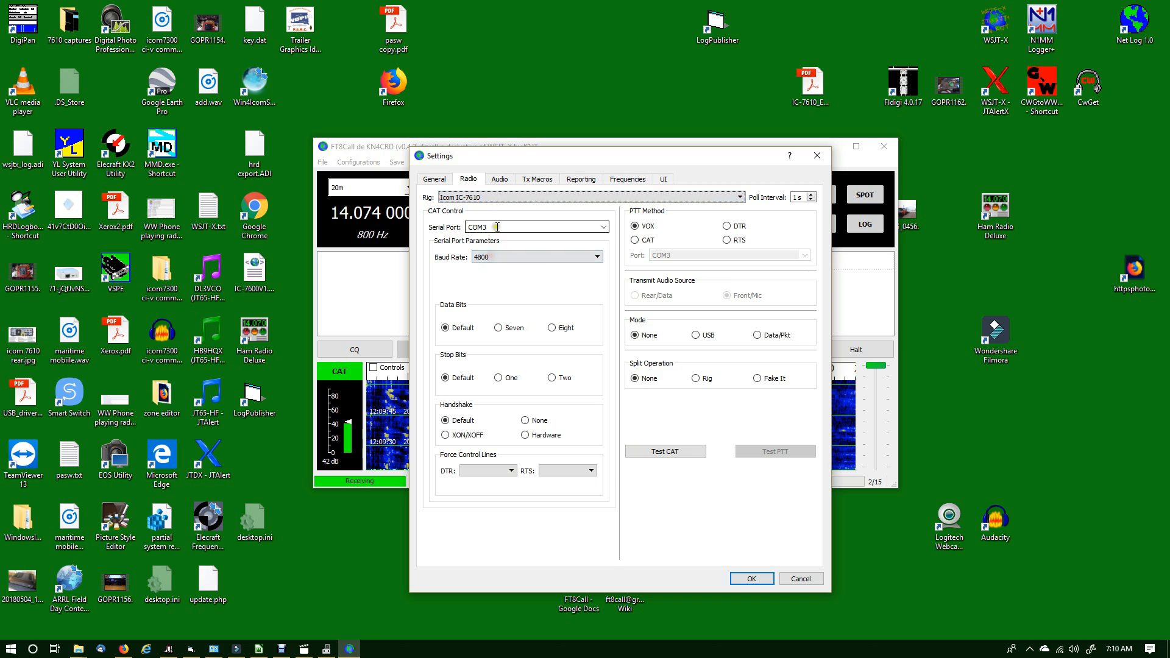
# Set the CAT control serial port to COM4 and its baud rate to 115200.
pyautogui.click(604, 227)
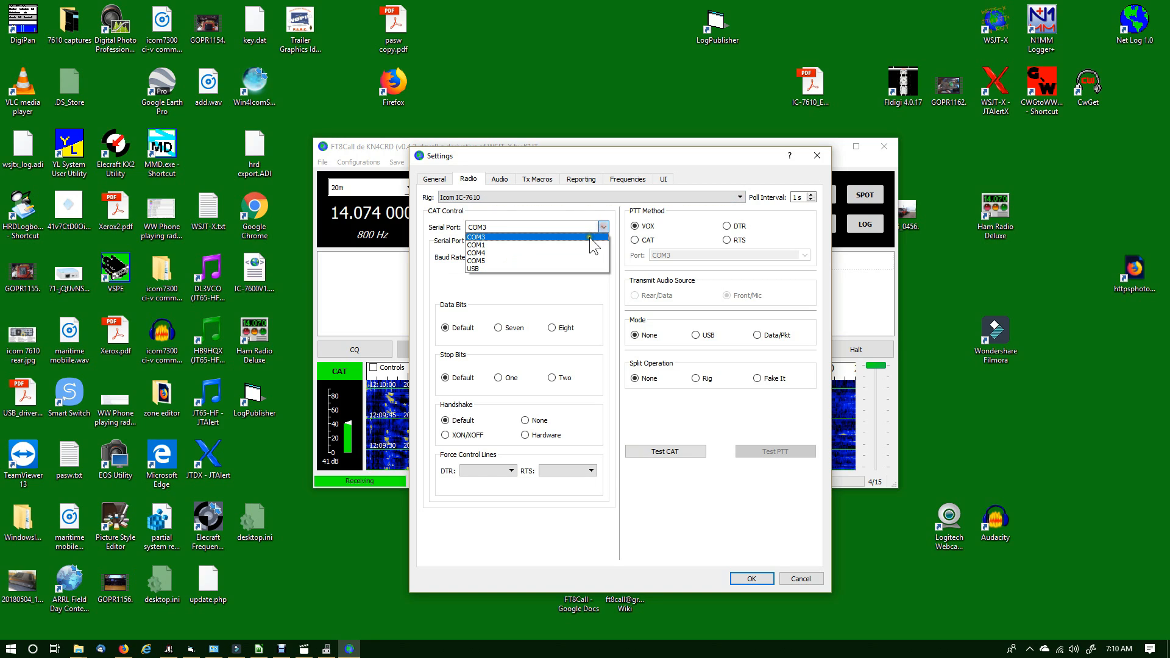
pyautogui.click(580, 250)
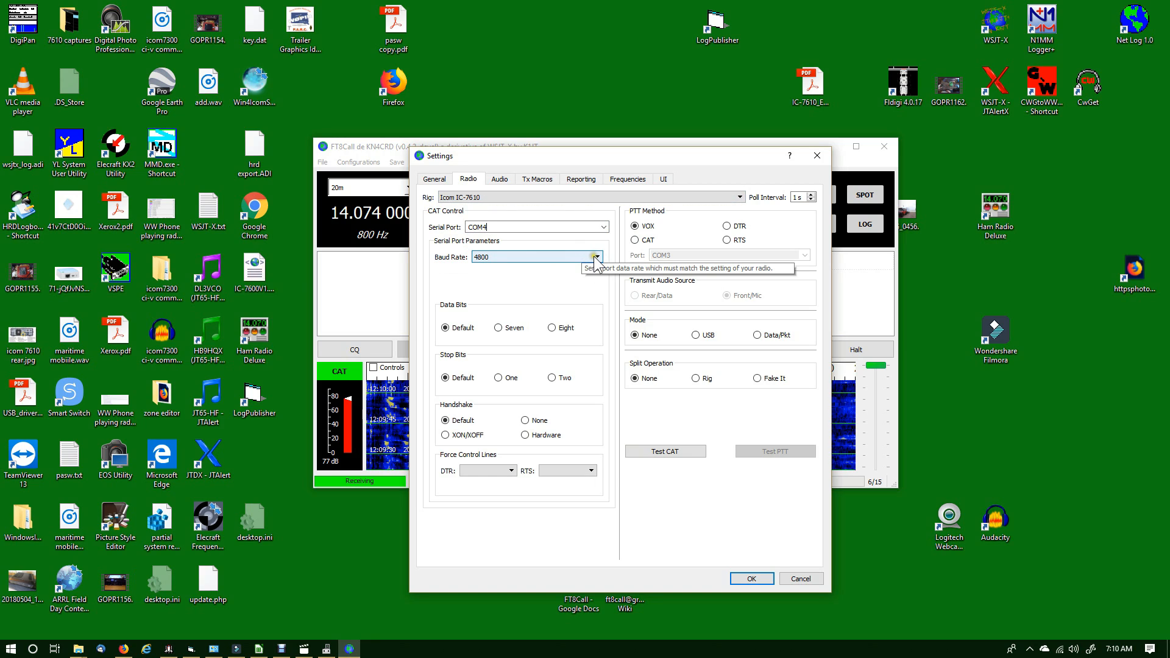
pyautogui.click(596, 257)
pyautogui.click(570, 323)
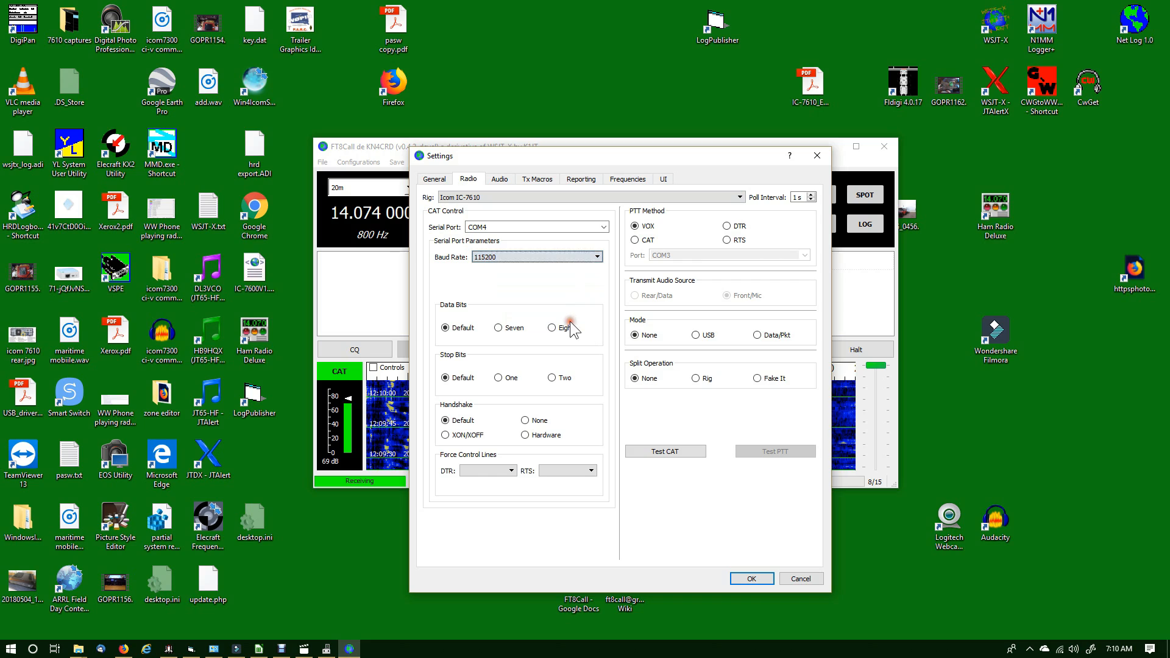
# Set the PTT method to CAT, mode to Data/Pkt and split operation to Fake It, and test CAT and PTT.
pyautogui.click(634, 240)
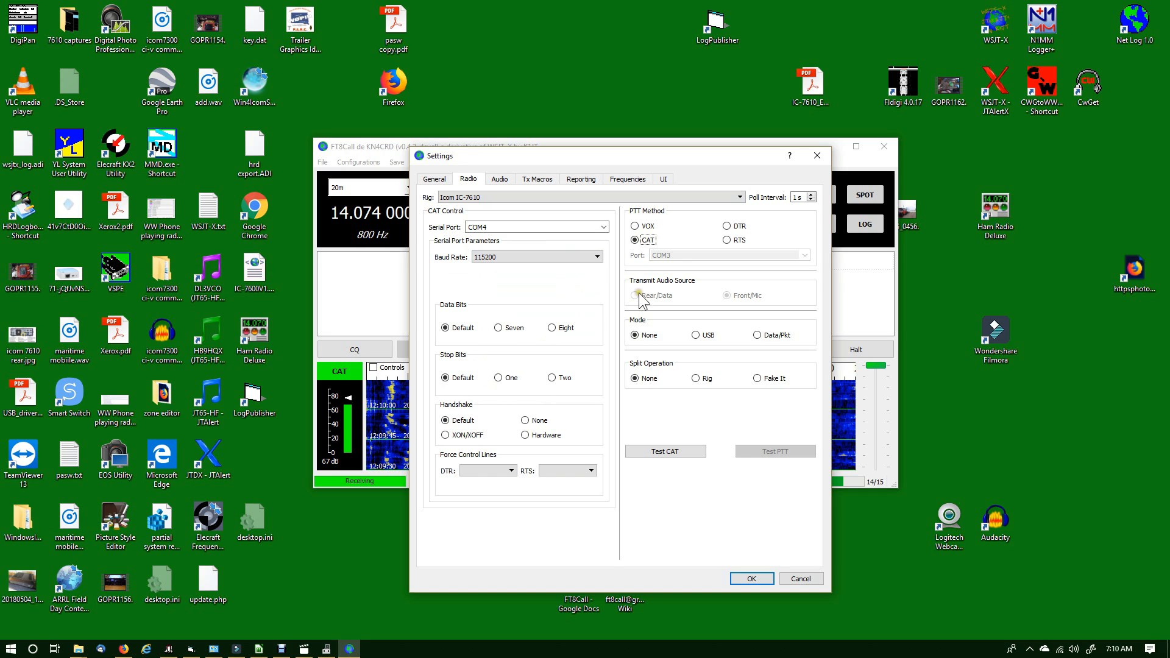
pyautogui.click(756, 336)
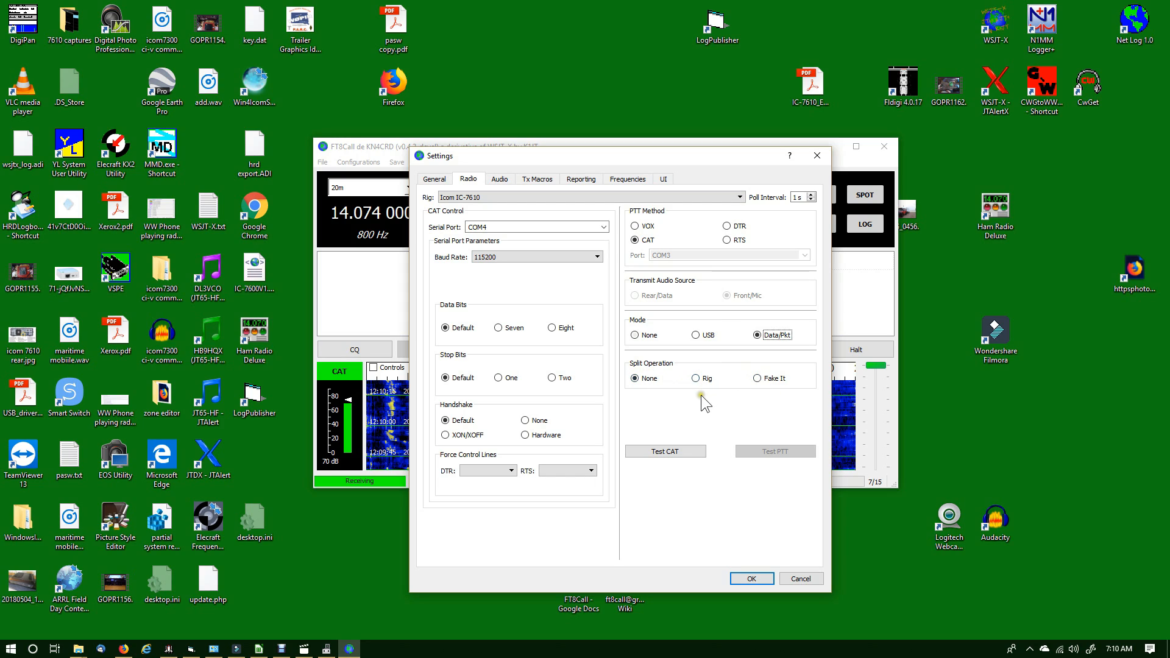
pyautogui.click(758, 378)
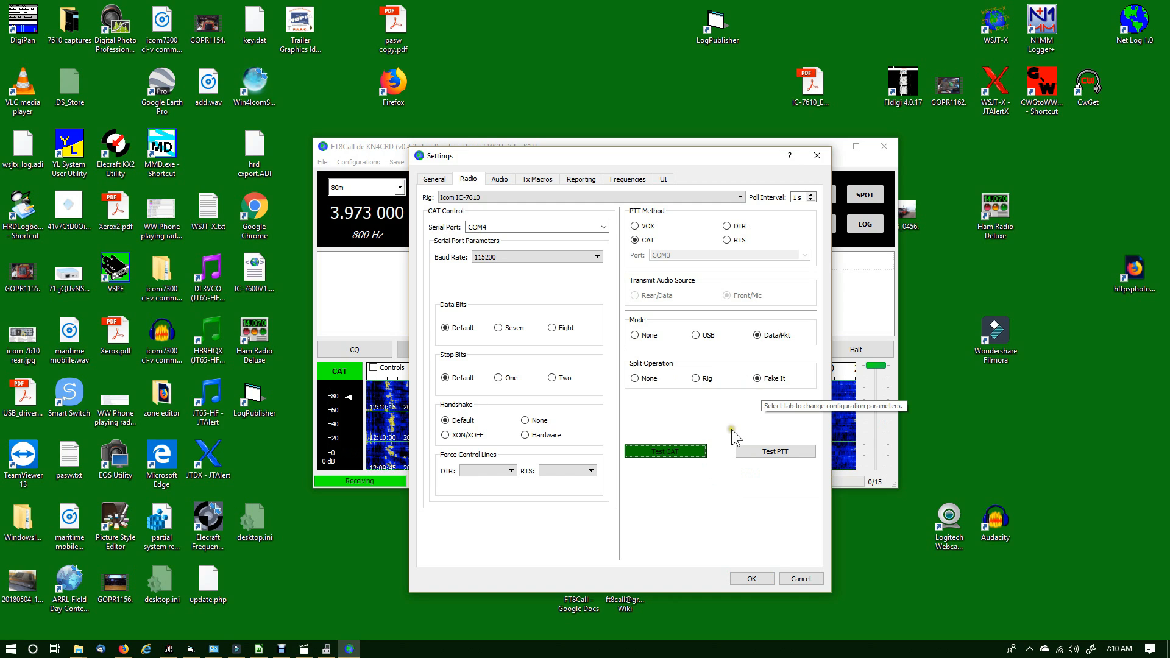
pyautogui.click(759, 450)
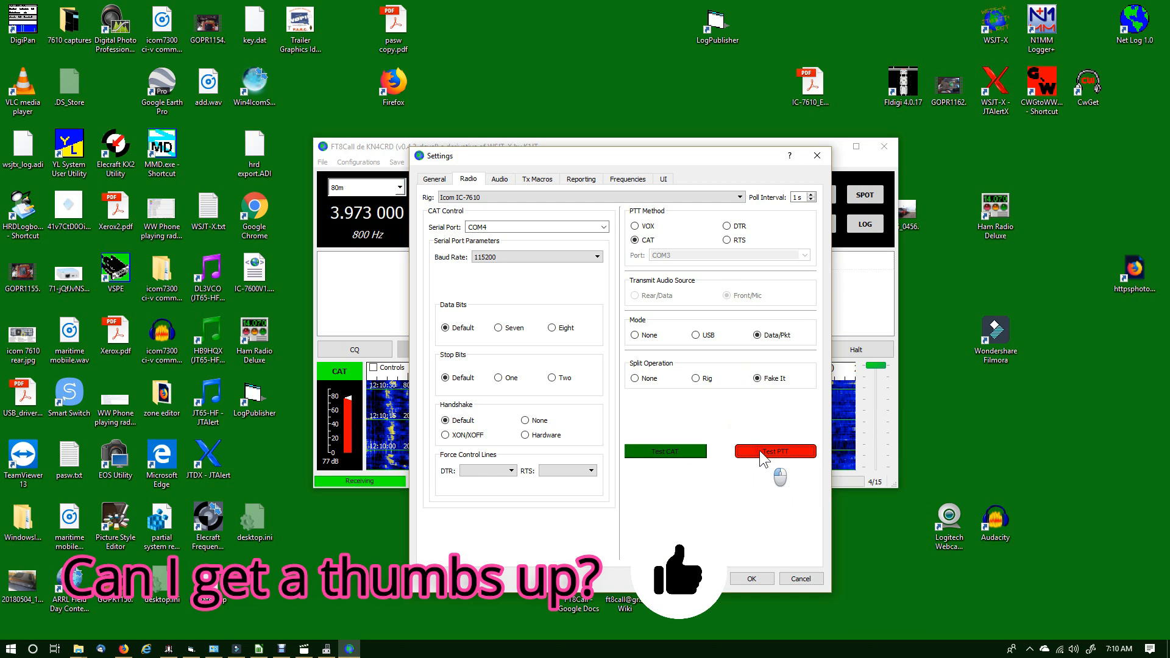
pyautogui.click(759, 451)
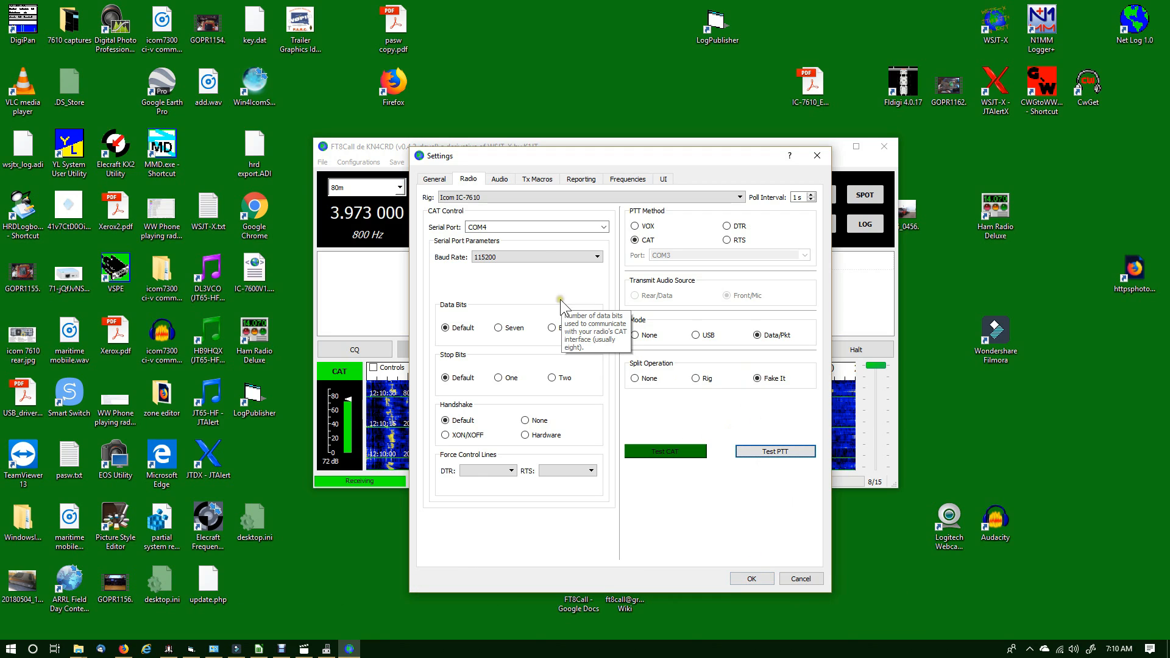
# In the audio settings, set the soundcard input to Icom 7610 Input and output to Icom 7610 Output (2- USB Audio CODEC).
pyautogui.click(498, 179)
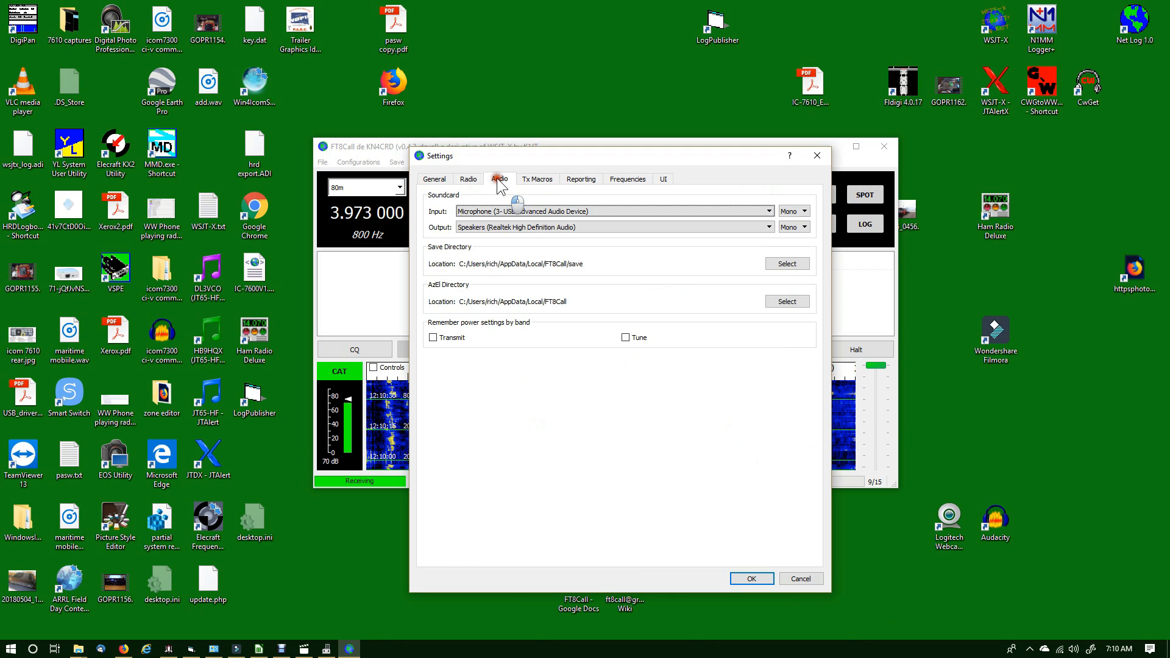
pyautogui.click(502, 215)
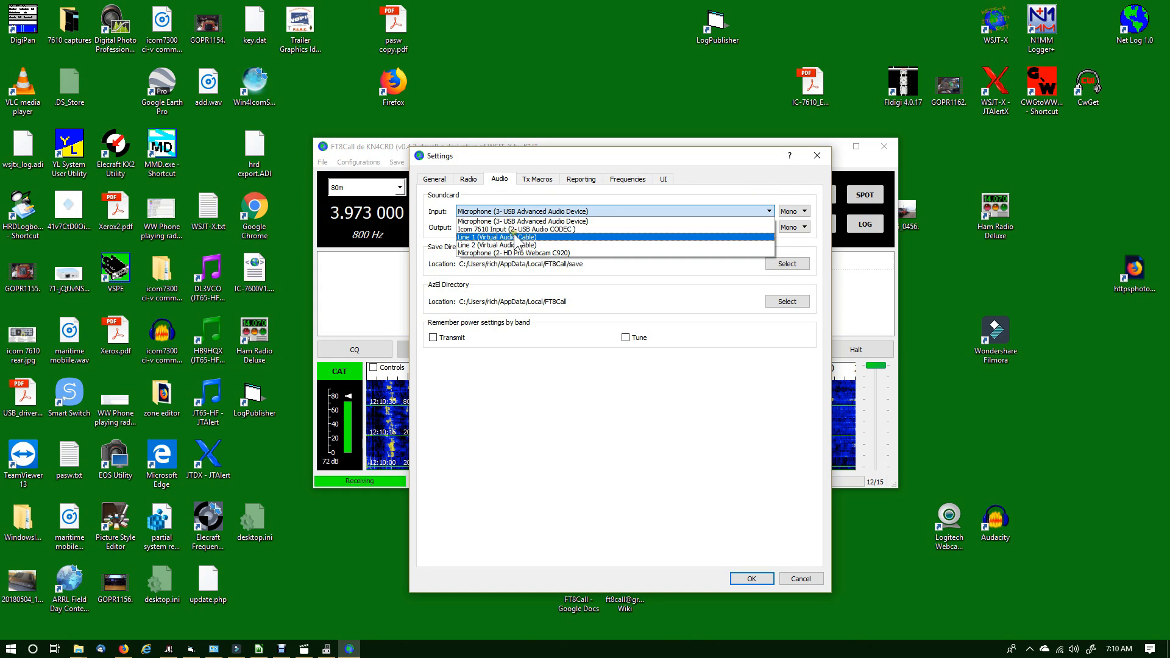
pyautogui.click(515, 229)
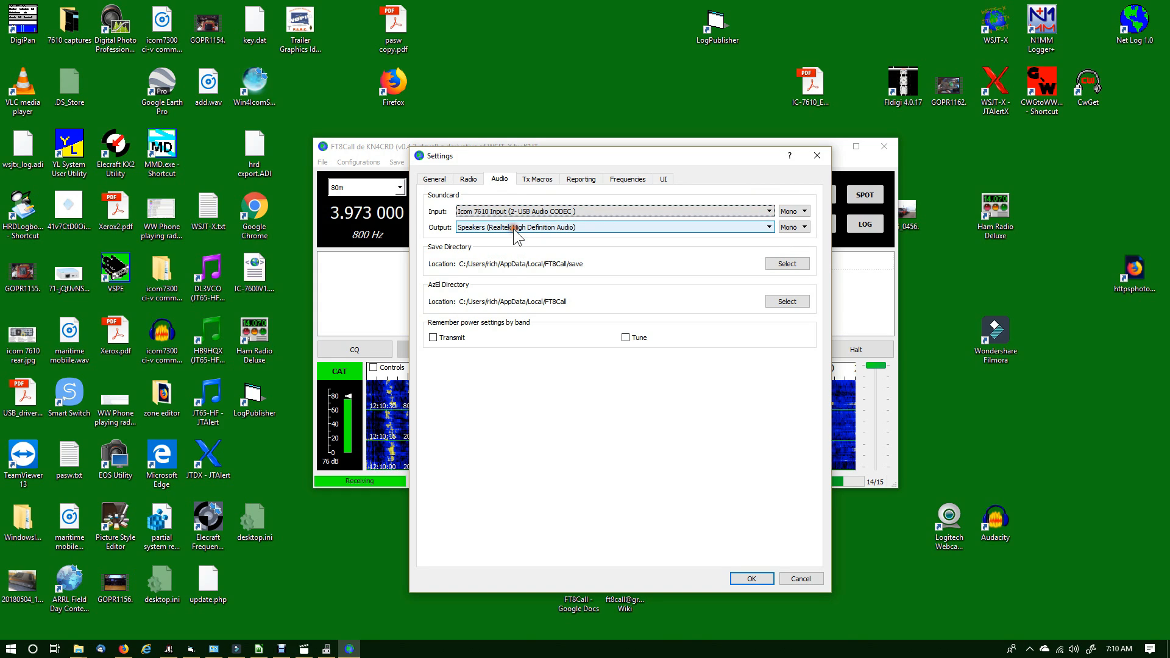
pyautogui.click(513, 229)
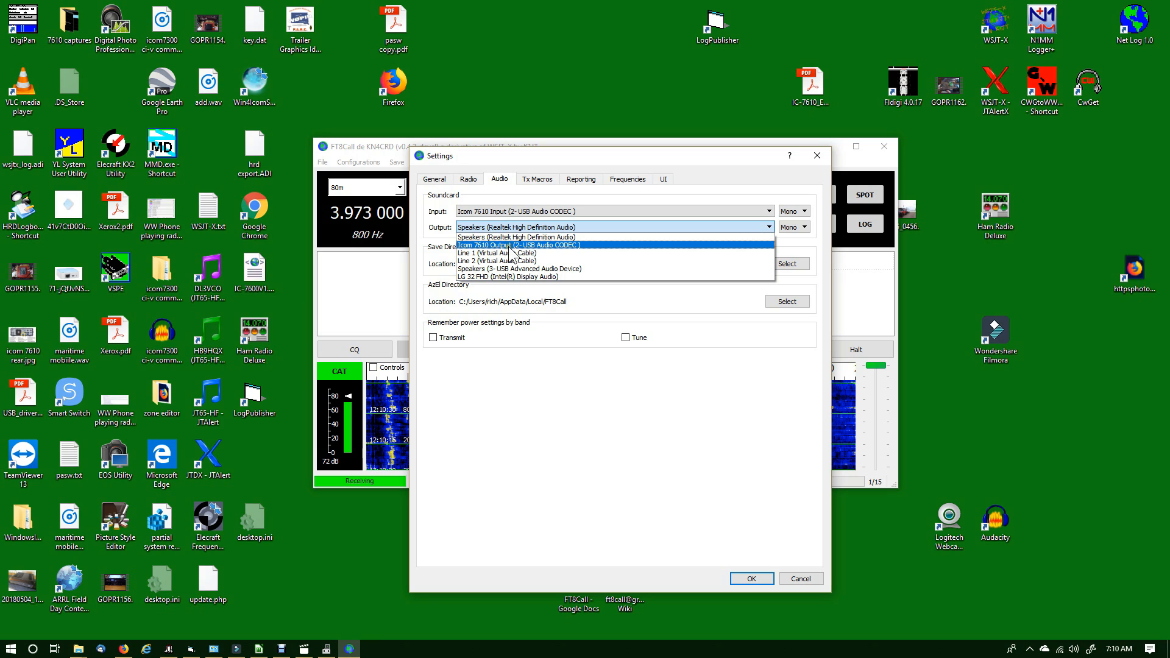
pyautogui.click(509, 246)
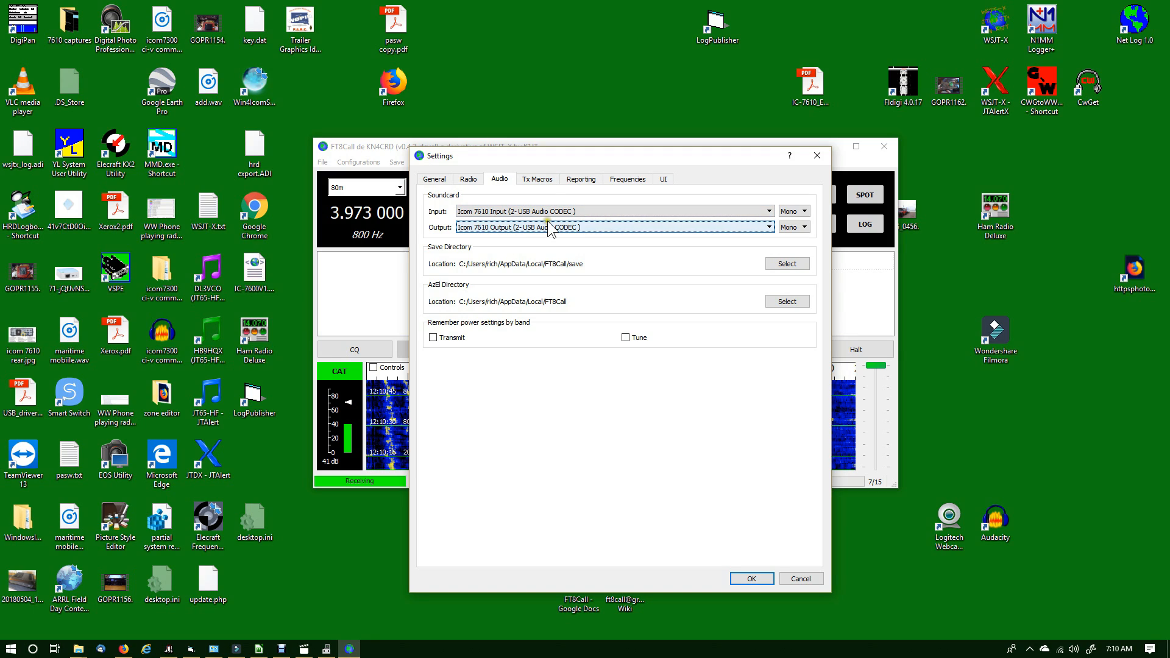
# Review the transmit macro, reporting, frequency and UI settings, and accept the configuration.
pyautogui.click(528, 179)
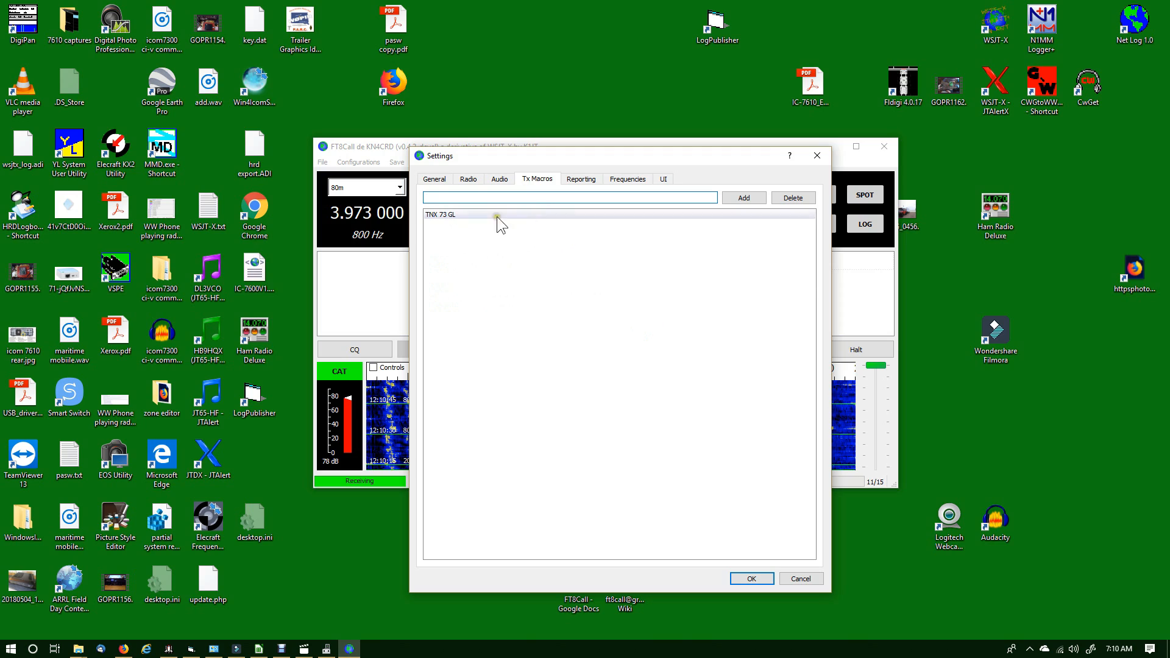
pyautogui.click(580, 179)
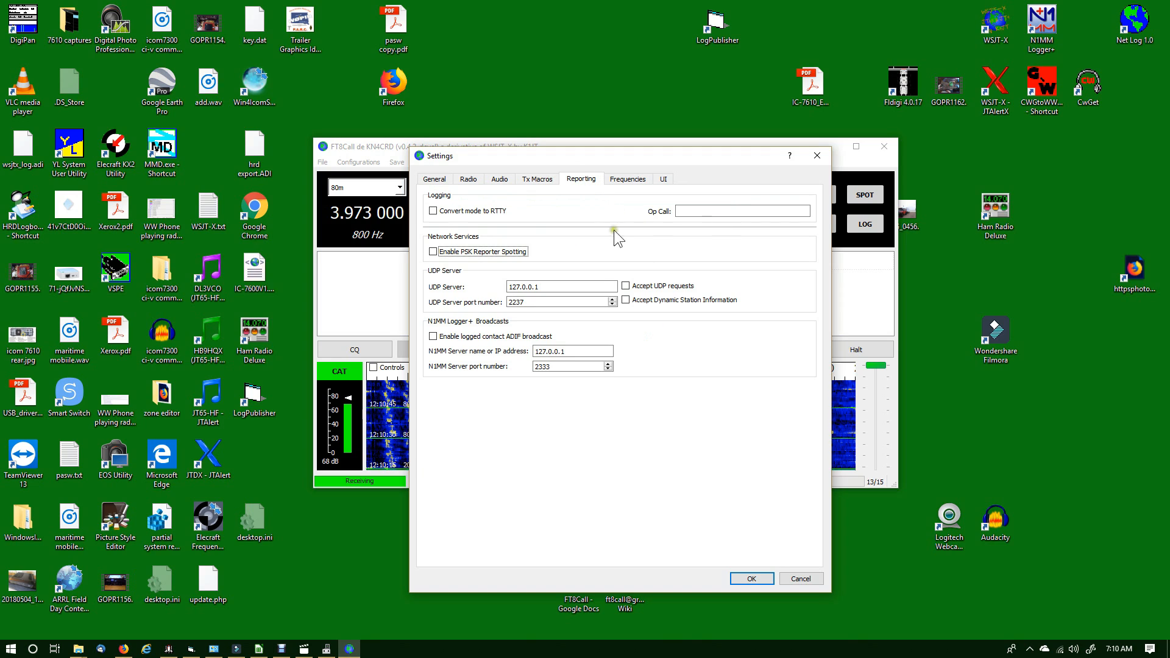
pyautogui.click(624, 183)
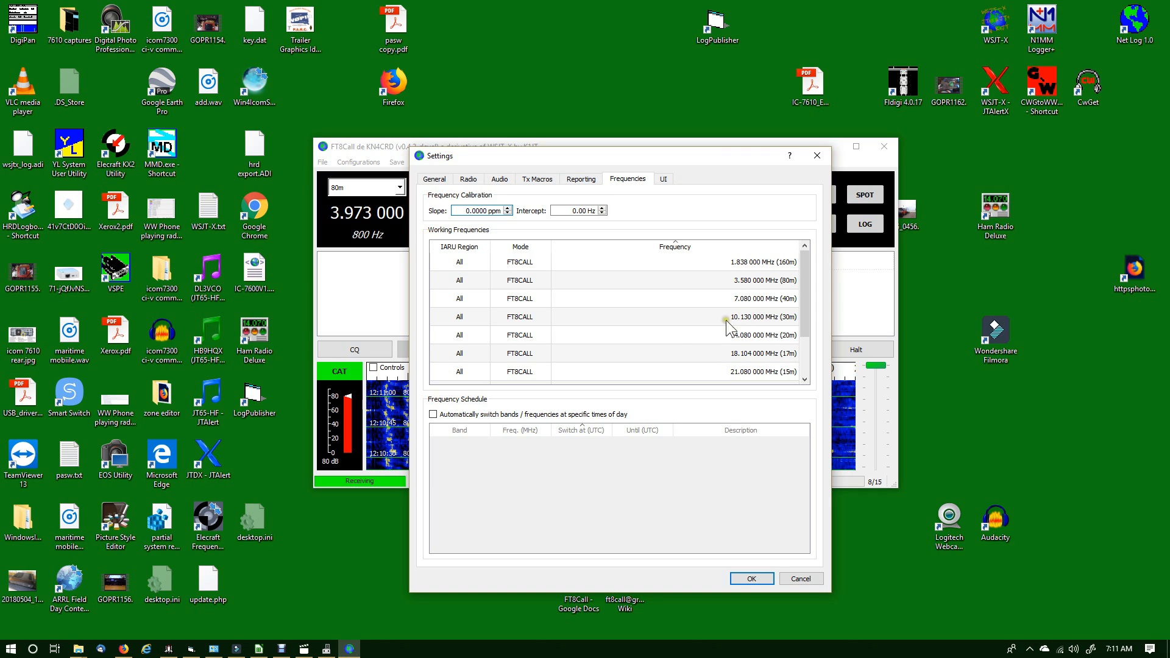
pyautogui.click(663, 179)
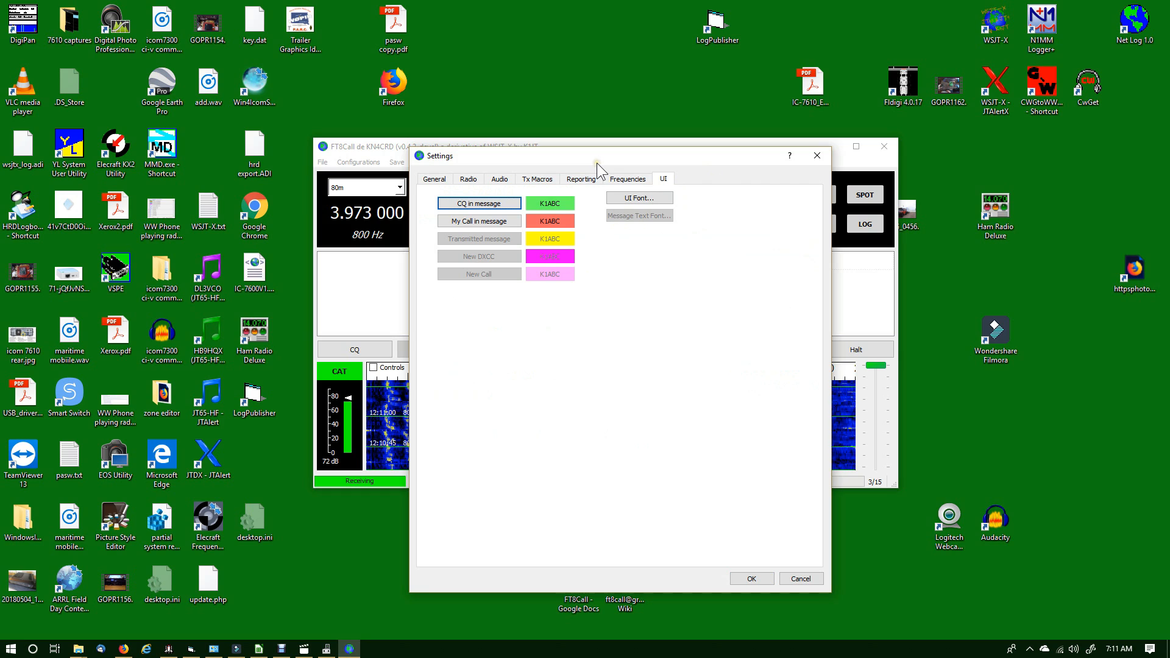
pyautogui.click(746, 581)
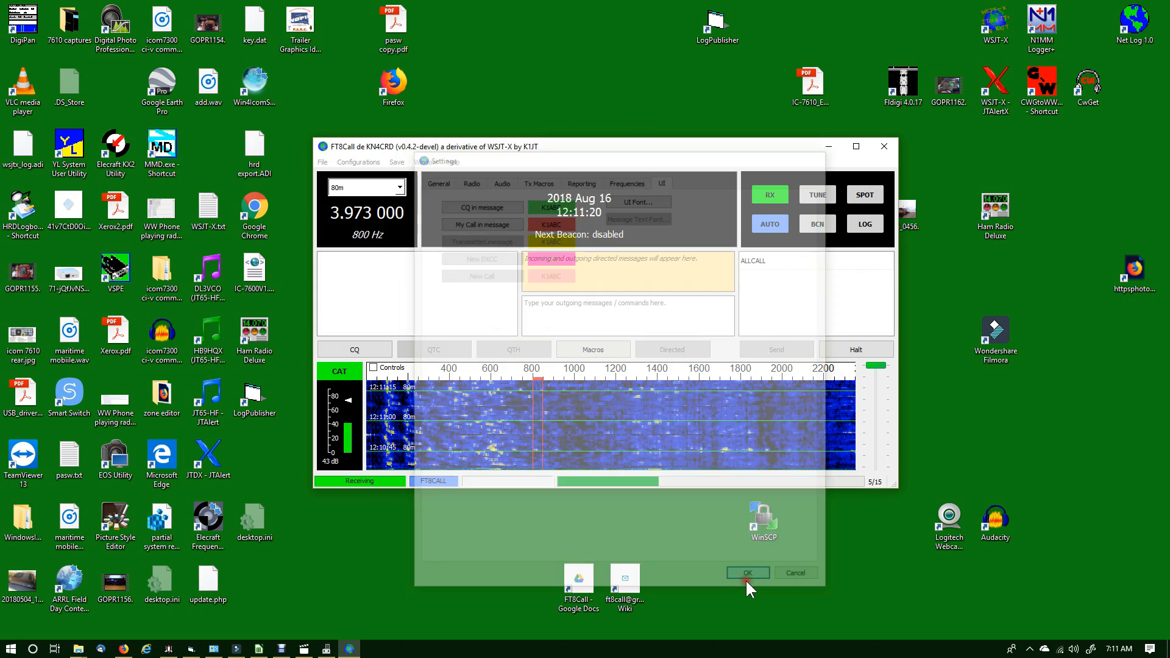
# Maximise the FT8Call window and switch the radio to the 40m frequency, 7.080 MHz.
pyautogui.click(856, 147)
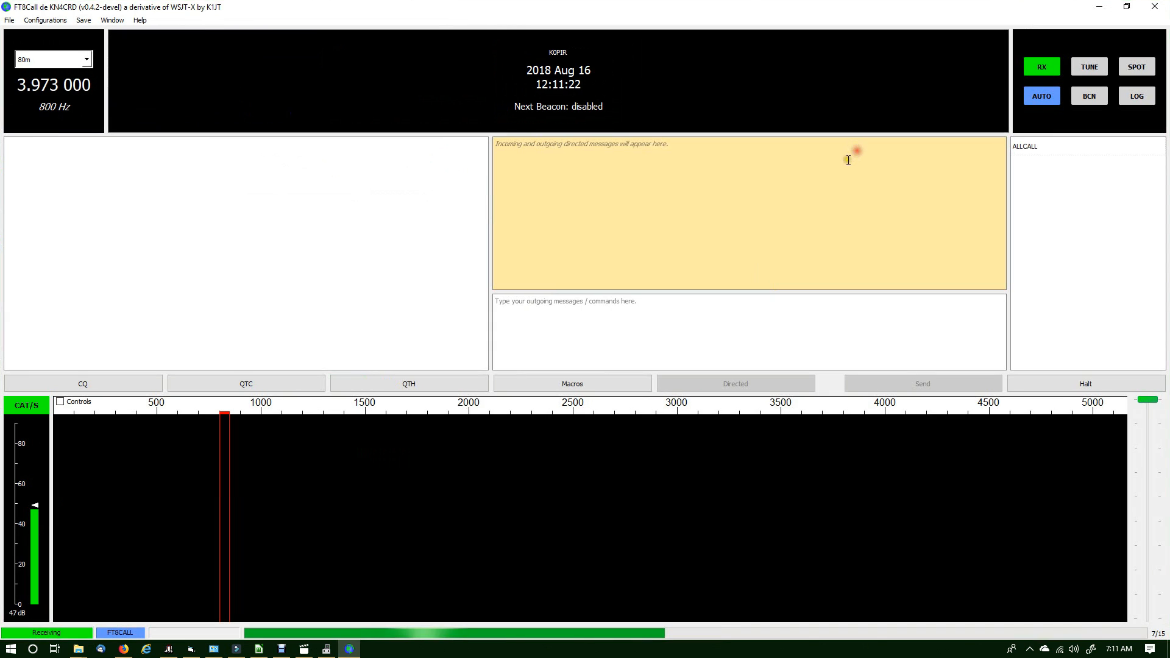
pyautogui.click(87, 60)
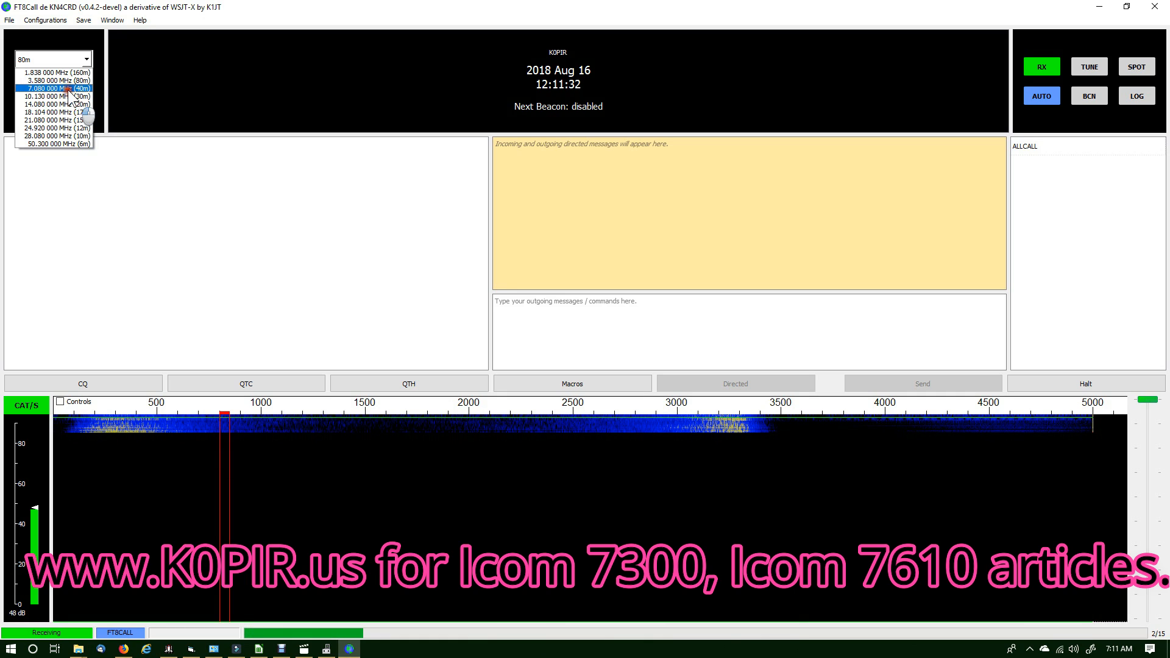
pyautogui.click(58, 88)
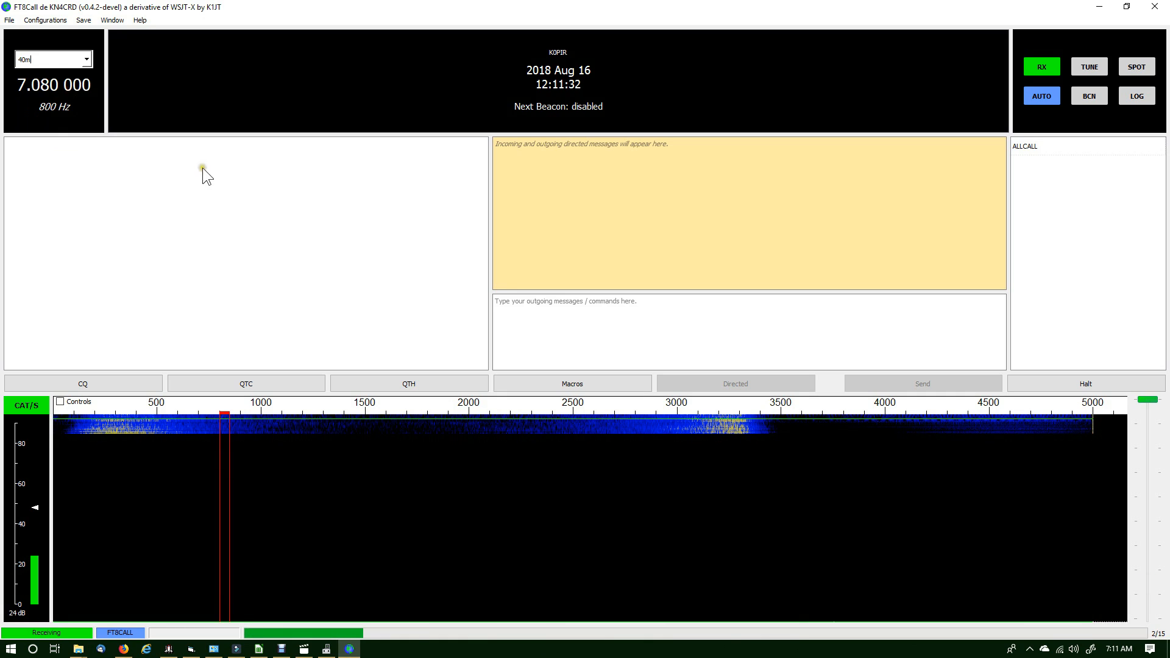
pyautogui.click(340, 213)
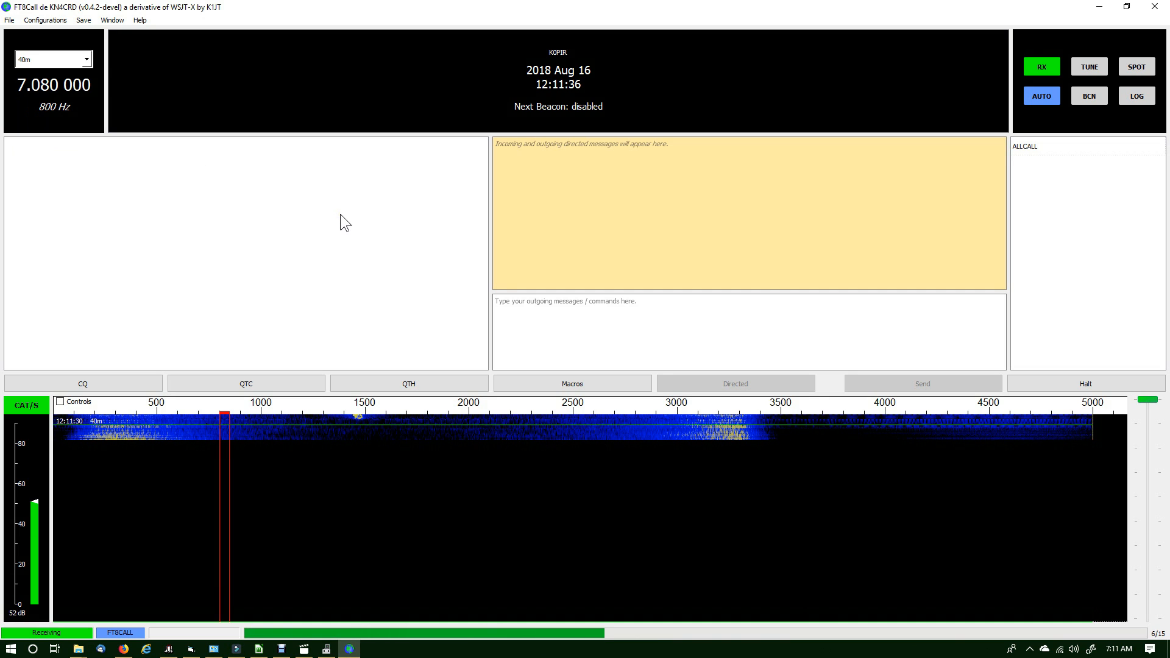
pyautogui.click(340, 212)
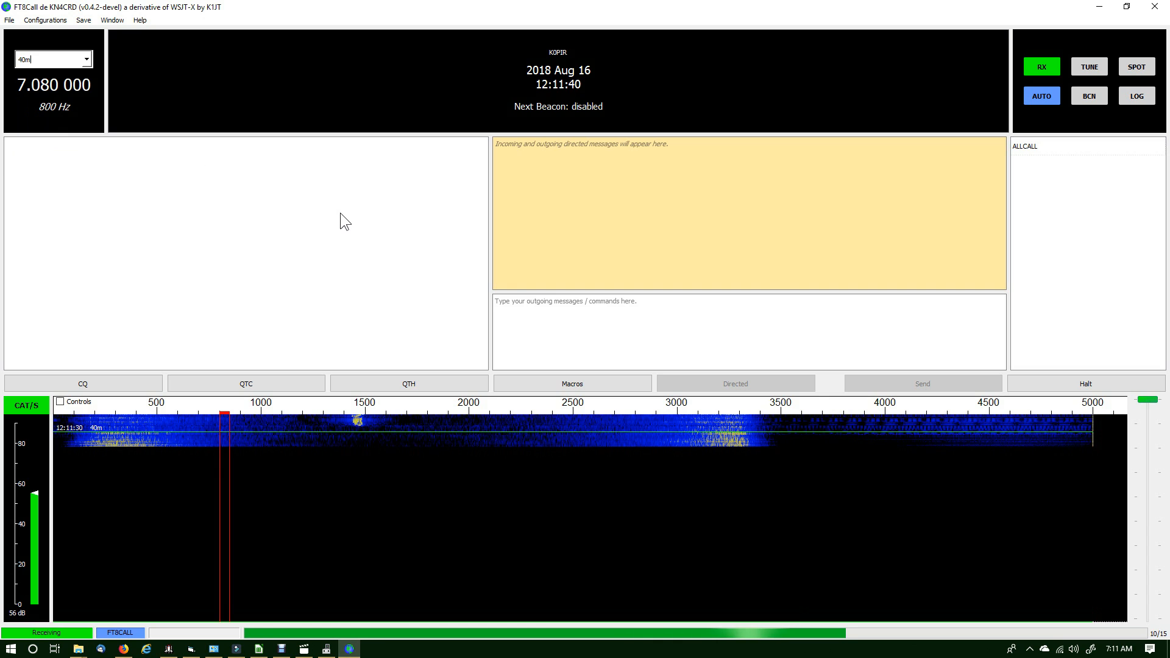
pyautogui.click(340, 212)
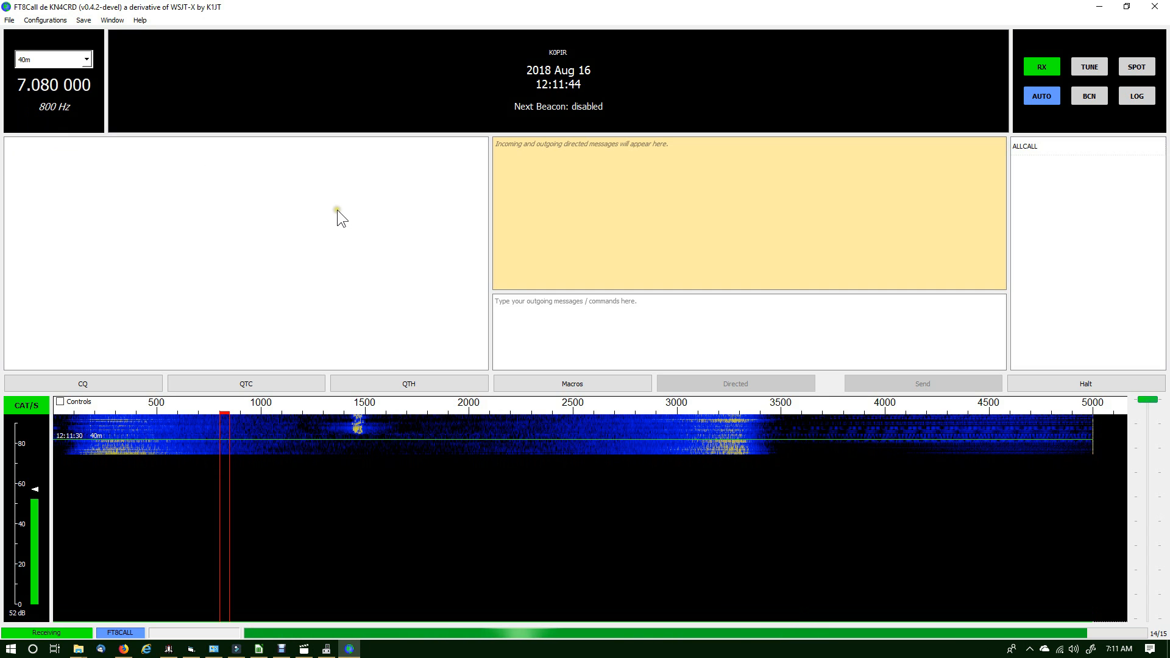
pyautogui.click(339, 214)
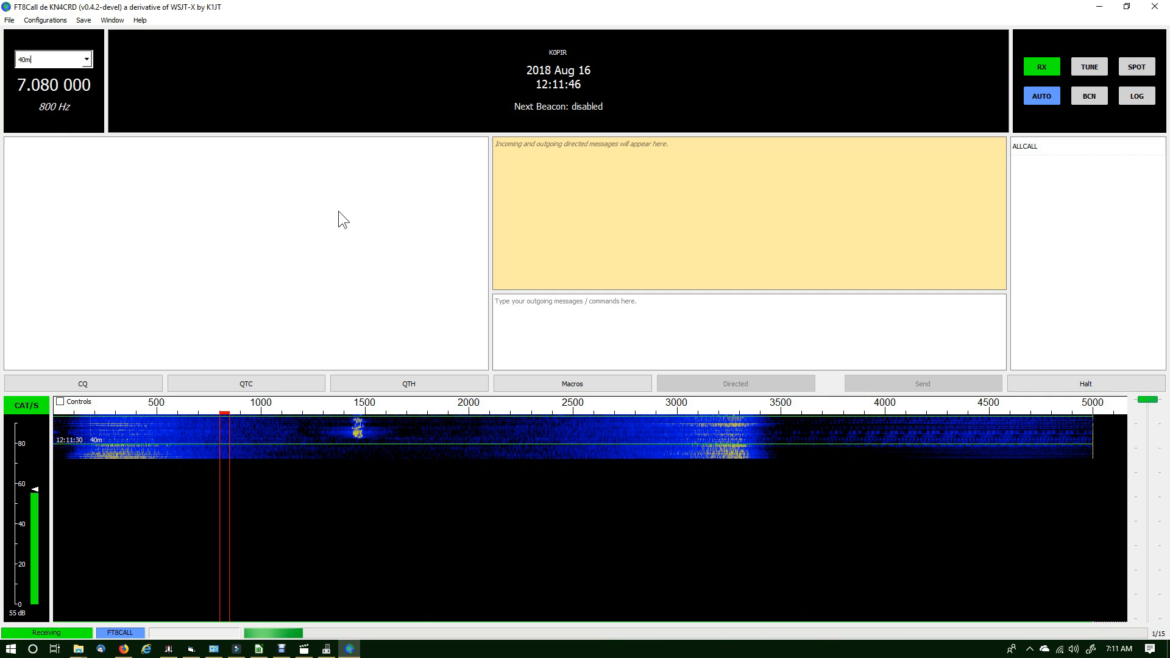